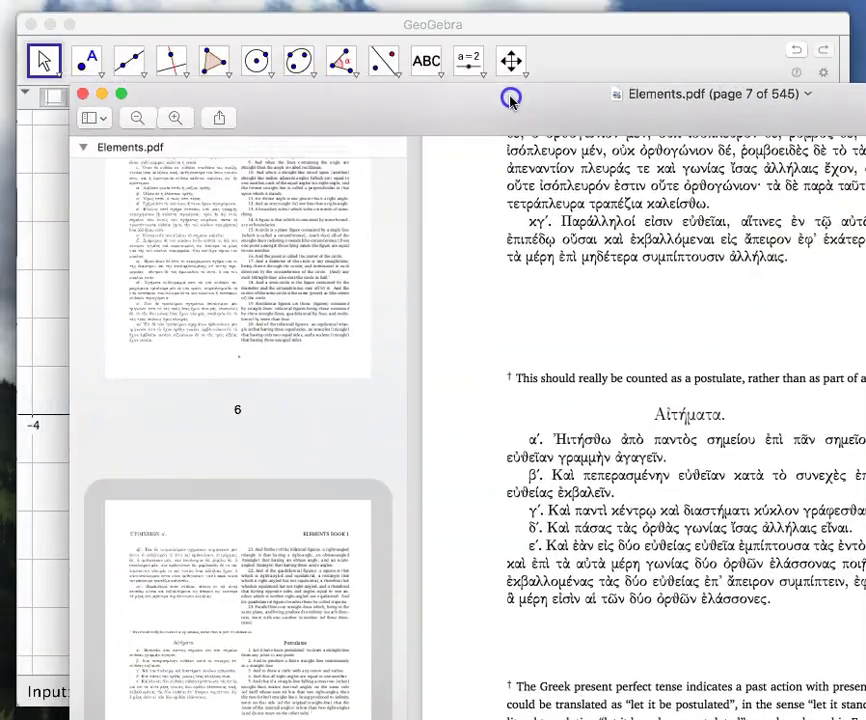
Step: Close the Elements.pdf window in Preview to reveal the GeoGebra Parallel Postulate sheet
click(84, 94)
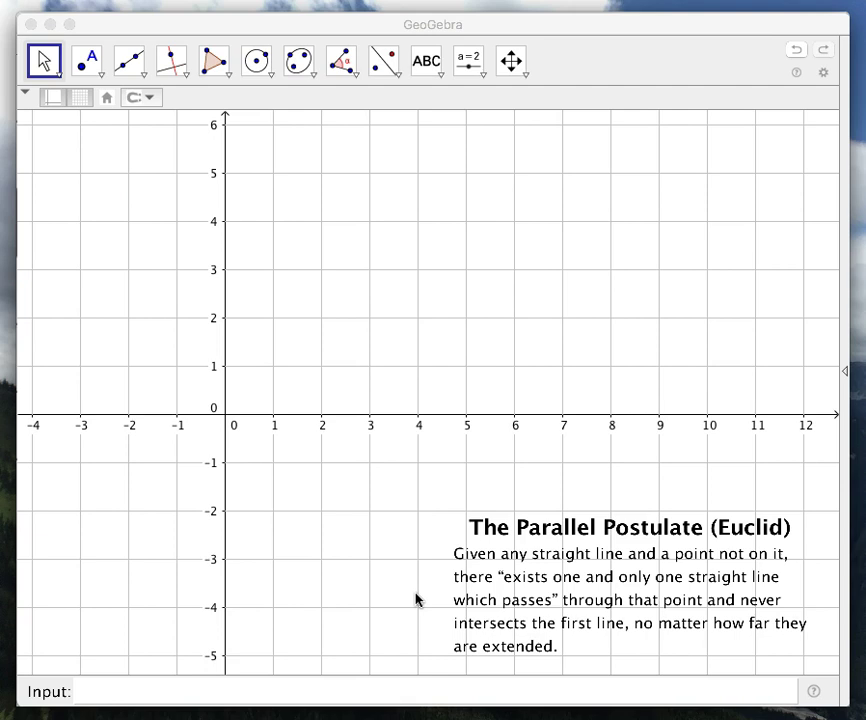
click(470, 599)
click(441, 549)
click(472, 563)
click(417, 580)
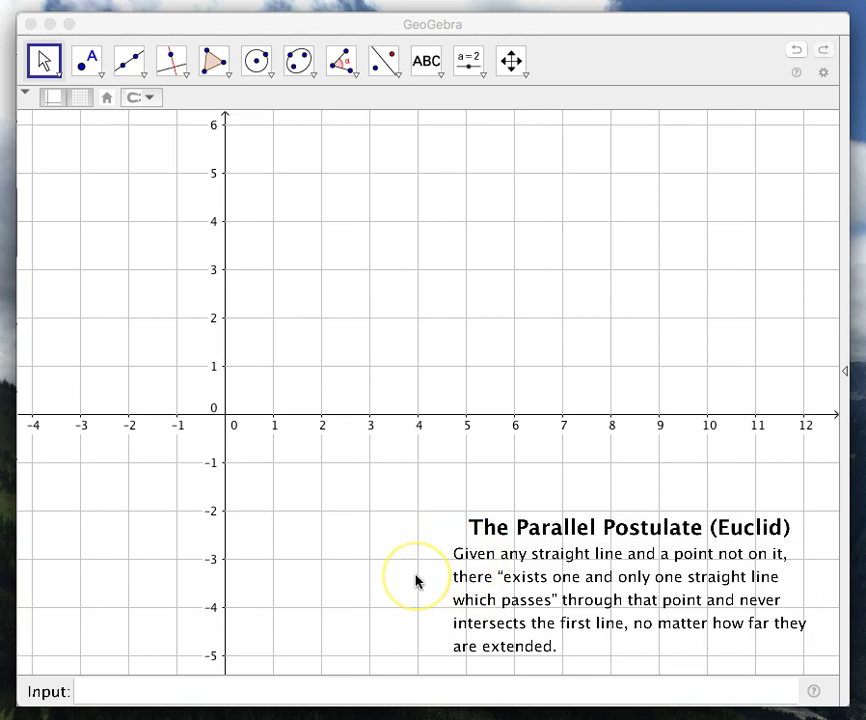
click(434, 566)
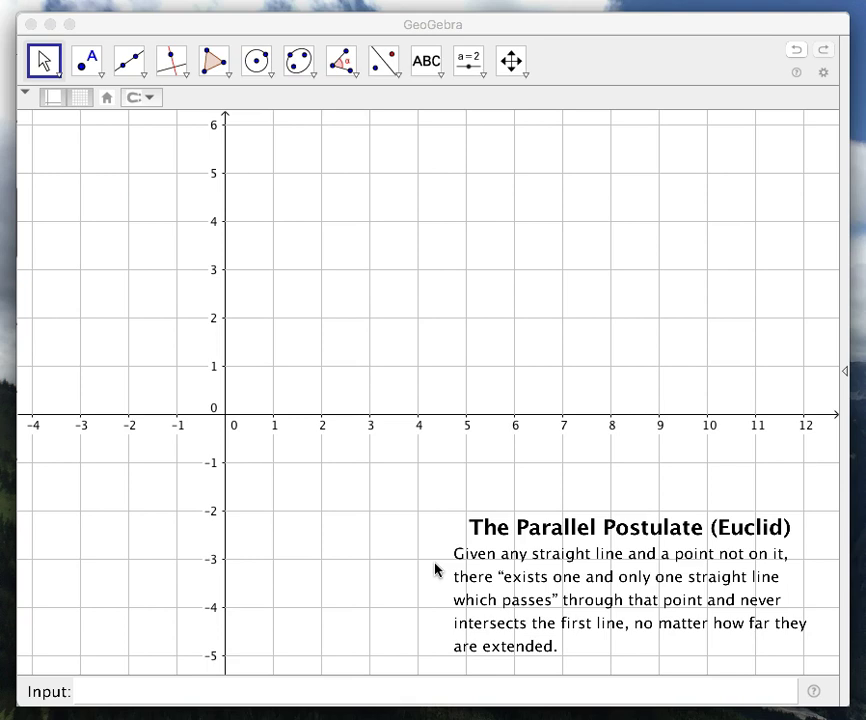
Step: Bring GeoGebra forward and choose the Line through two points tool
click(143, 26)
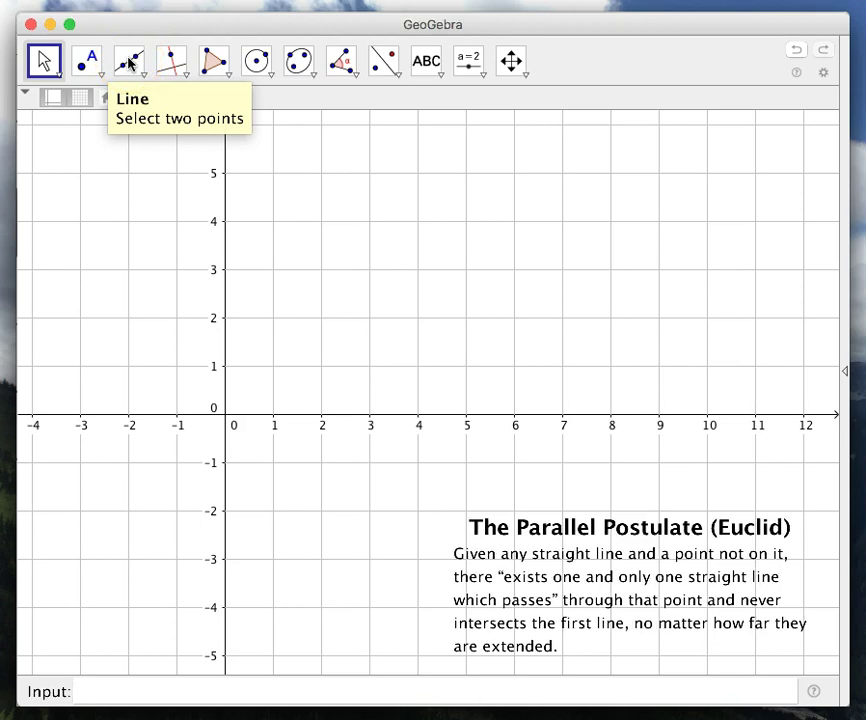
click(129, 63)
click(129, 63)
drag(129, 63, 195, 112)
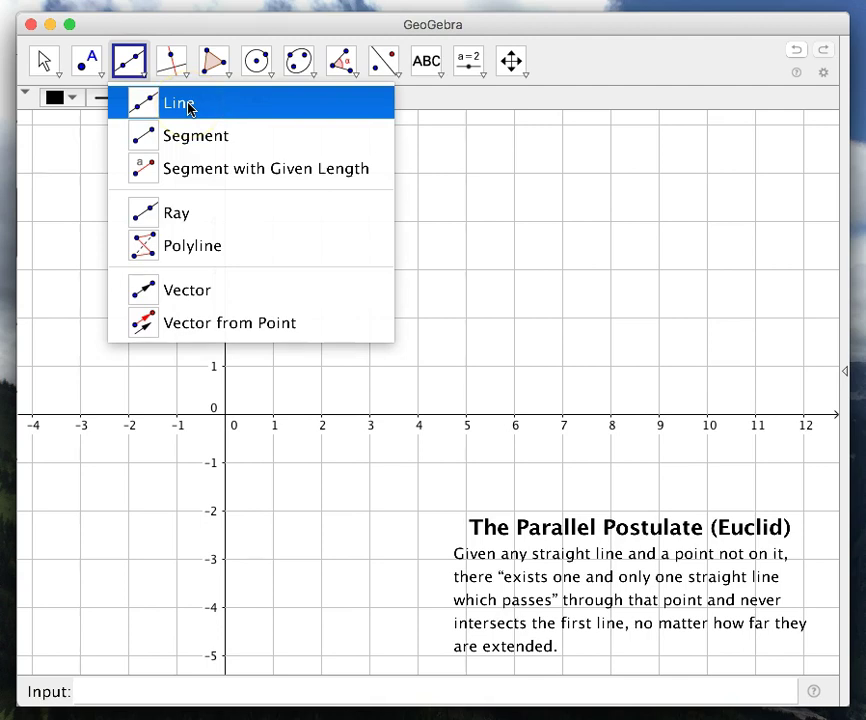
click(189, 108)
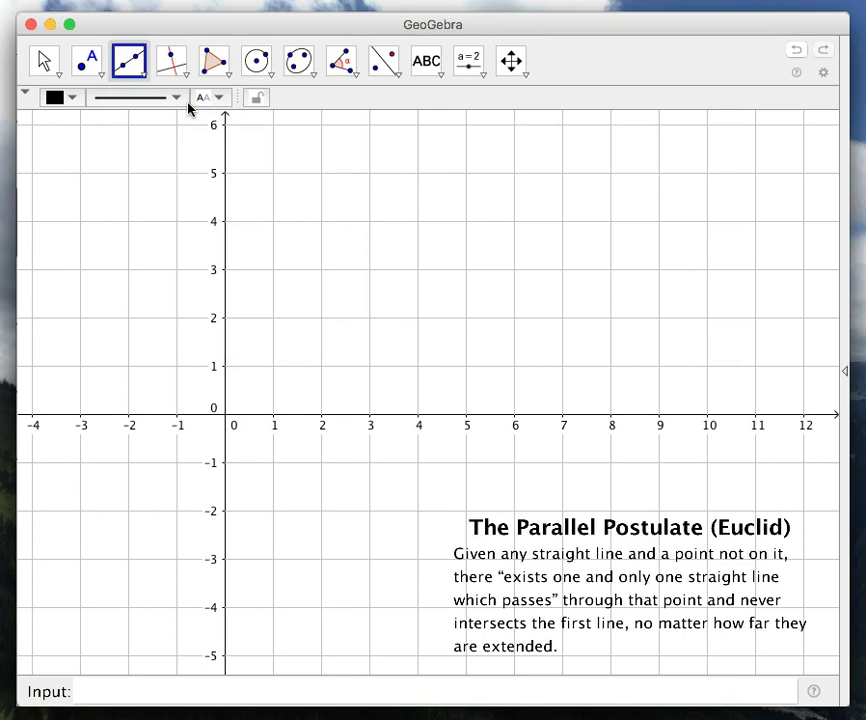
Step: Return to the Move tool and turn off the coordinate axes and background grid
key(Escape)
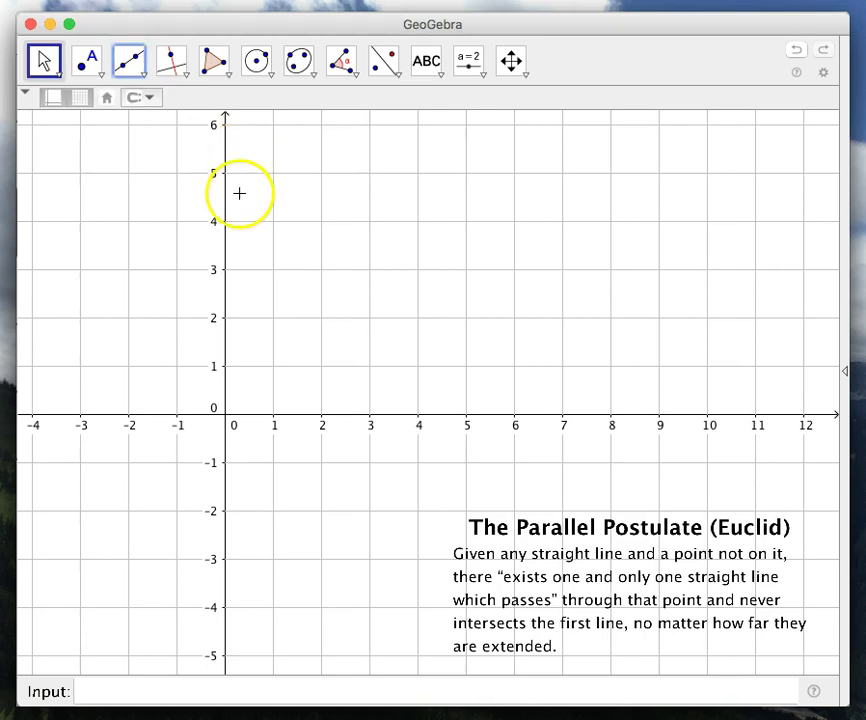
click(56, 97)
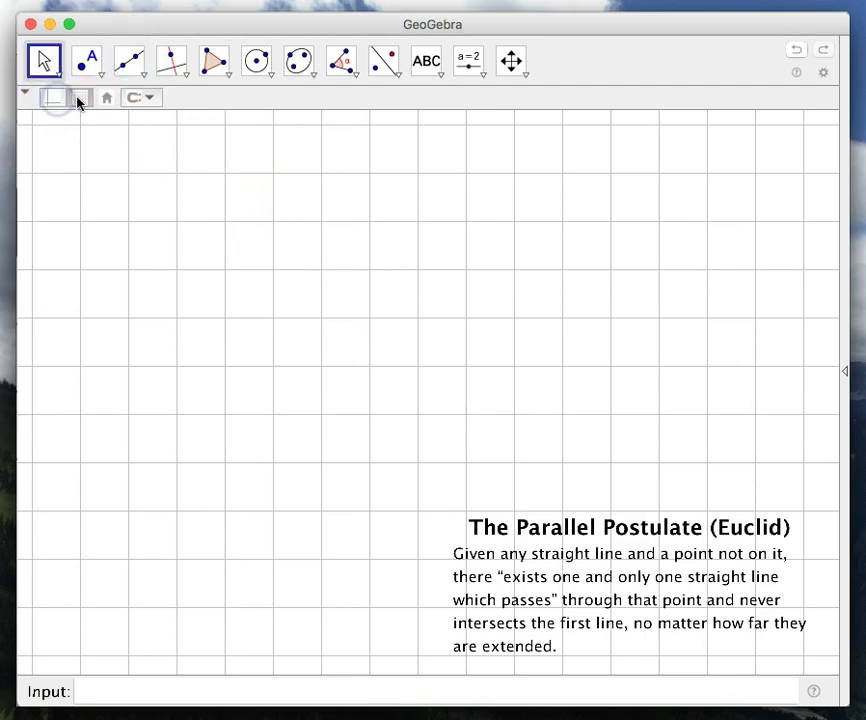
click(79, 100)
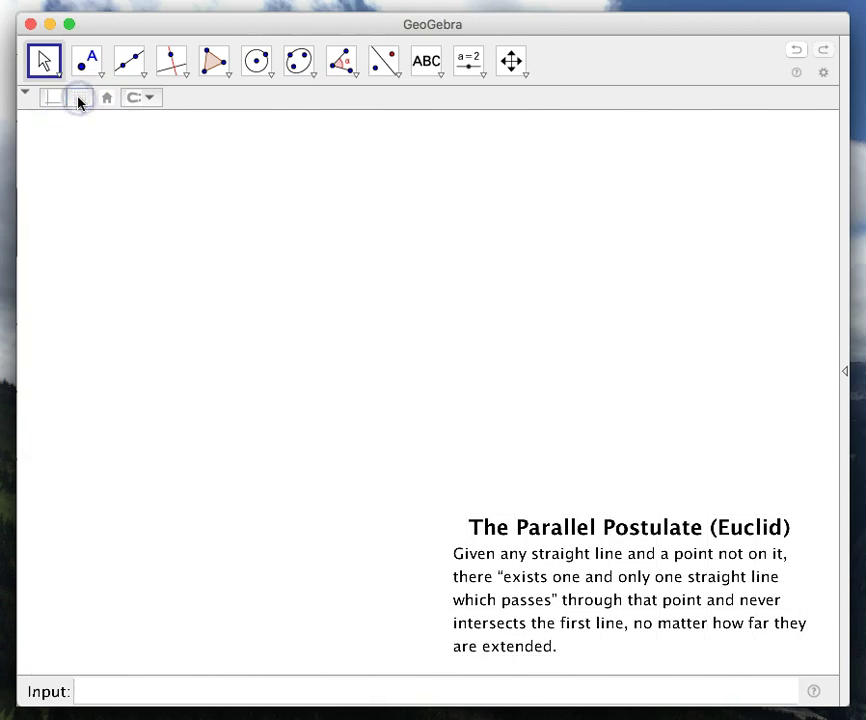
Step: Draw a line through two points across the canvas and place a free point below it
click(131, 66)
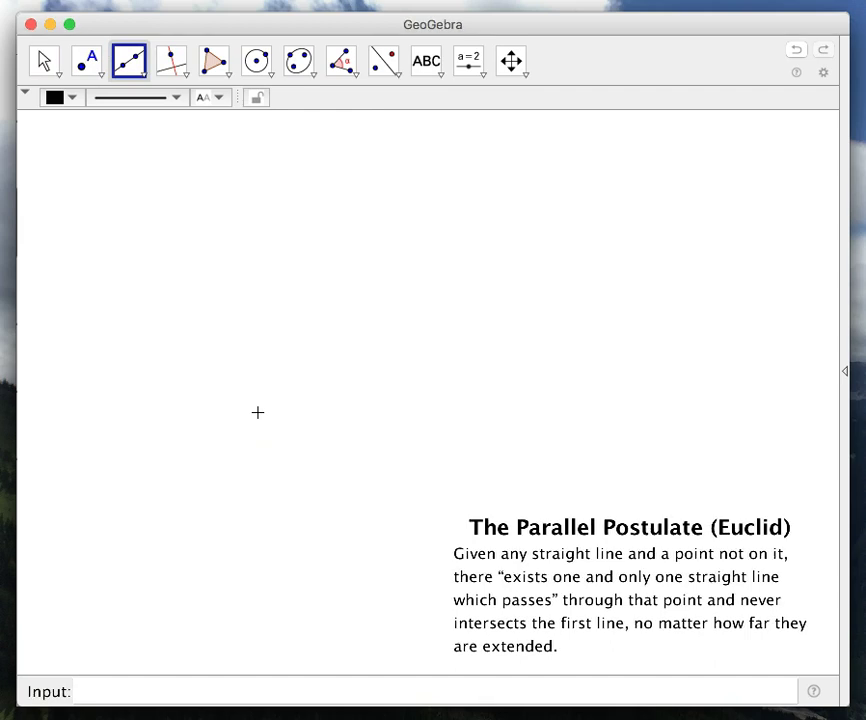
drag(257, 412, 569, 247)
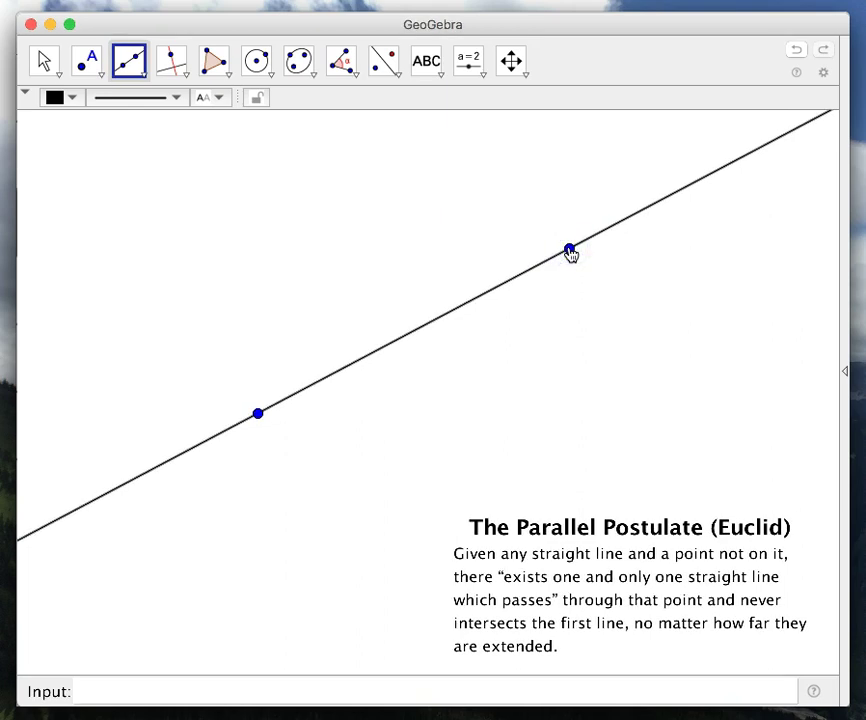
click(86, 60)
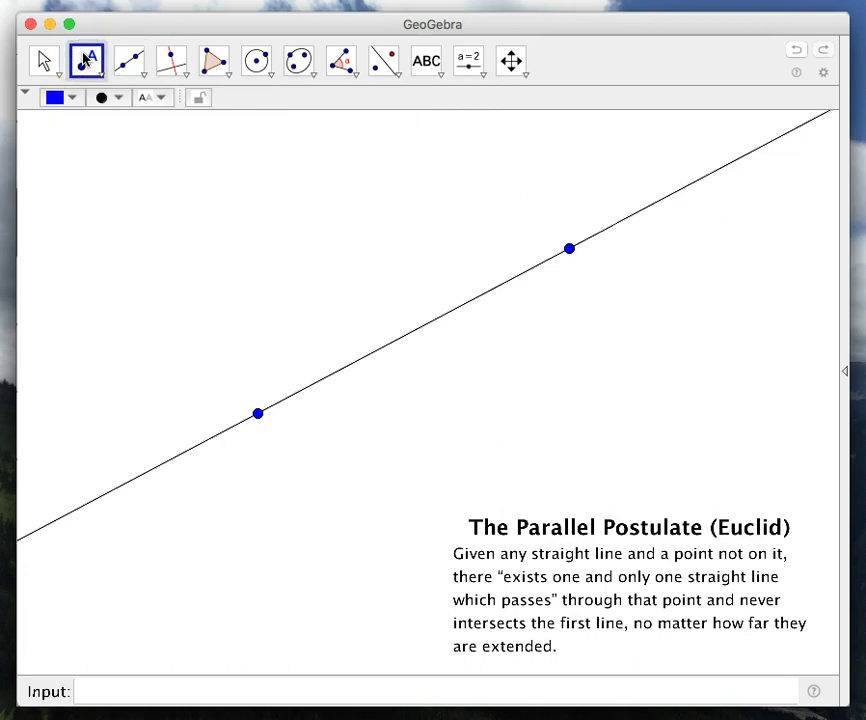
click(86, 60)
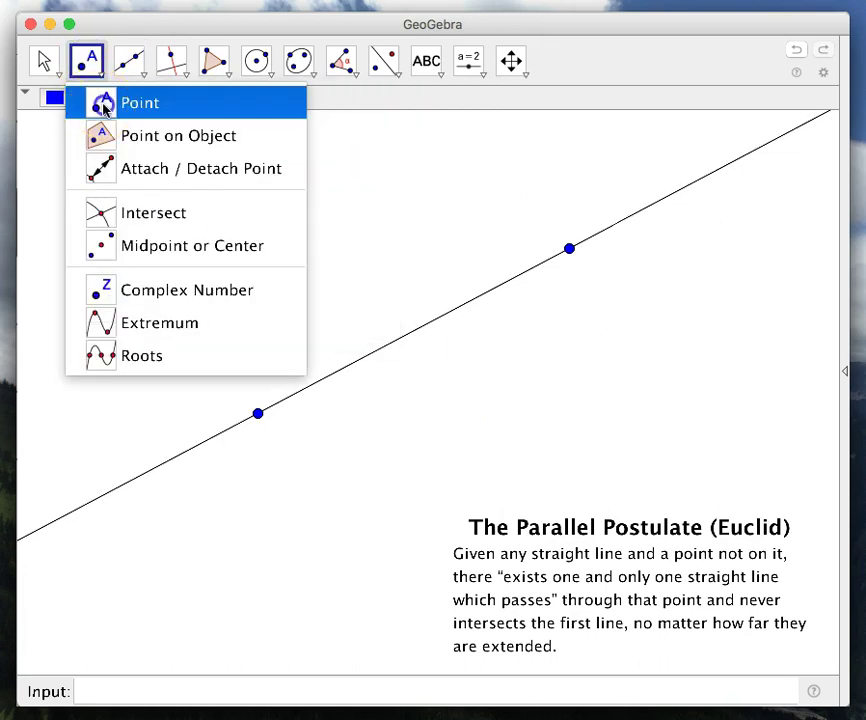
click(103, 106)
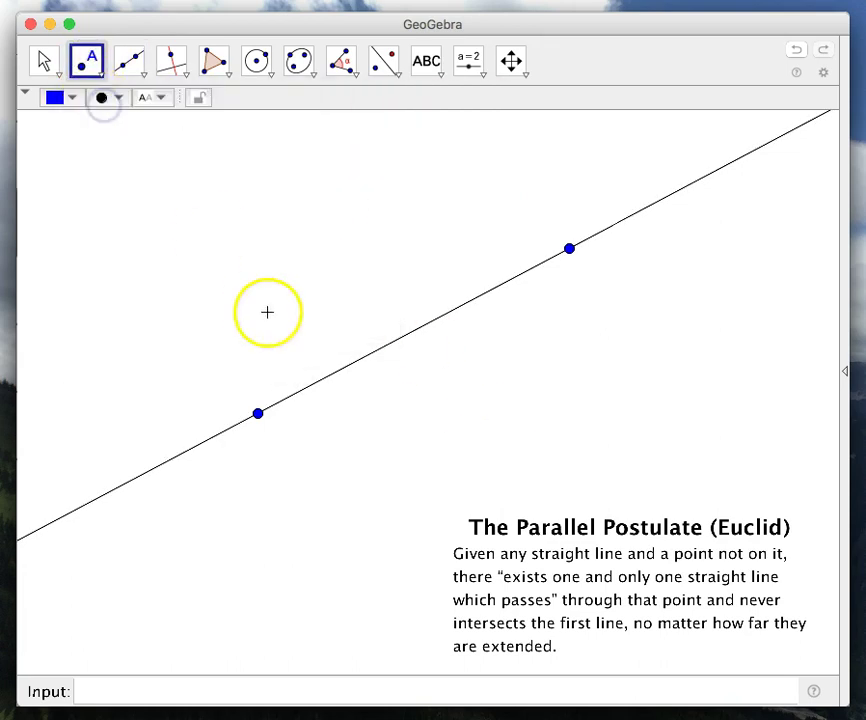
click(403, 495)
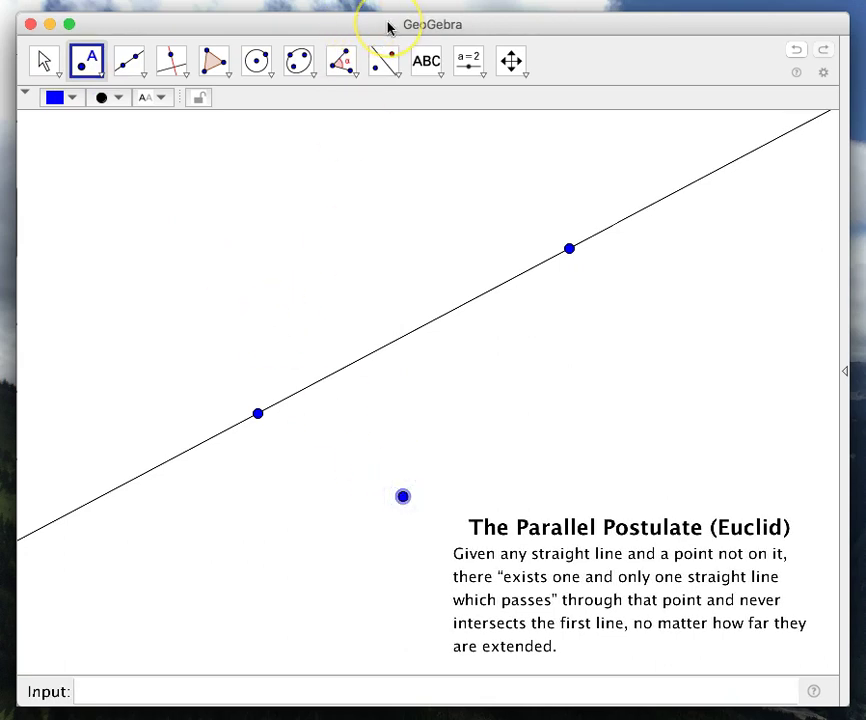
Step: Browse GeoGebra's construction toolbox for the Parallel Line tool
click(40, 64)
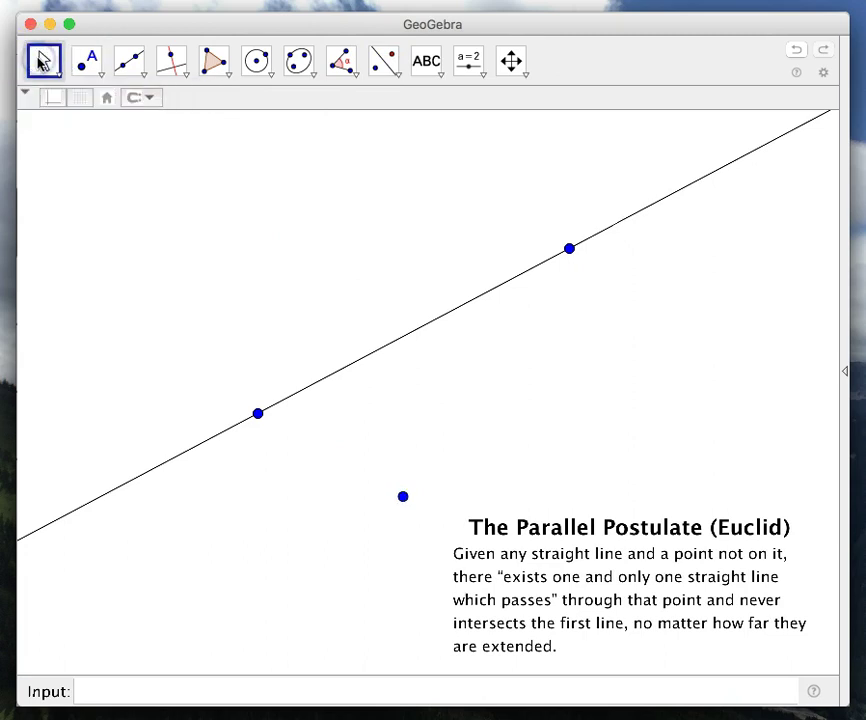
click(42, 62)
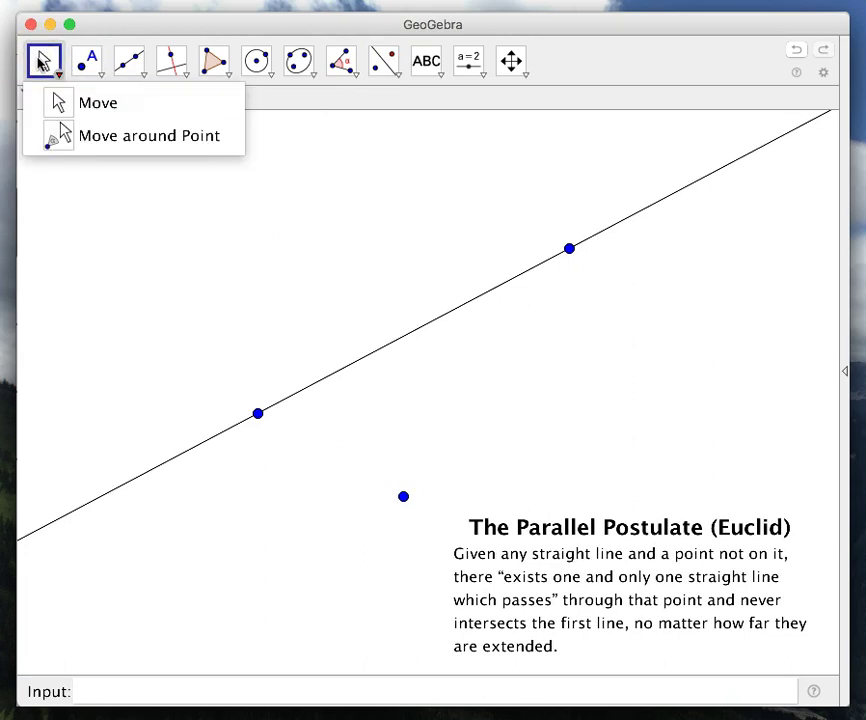
click(298, 61)
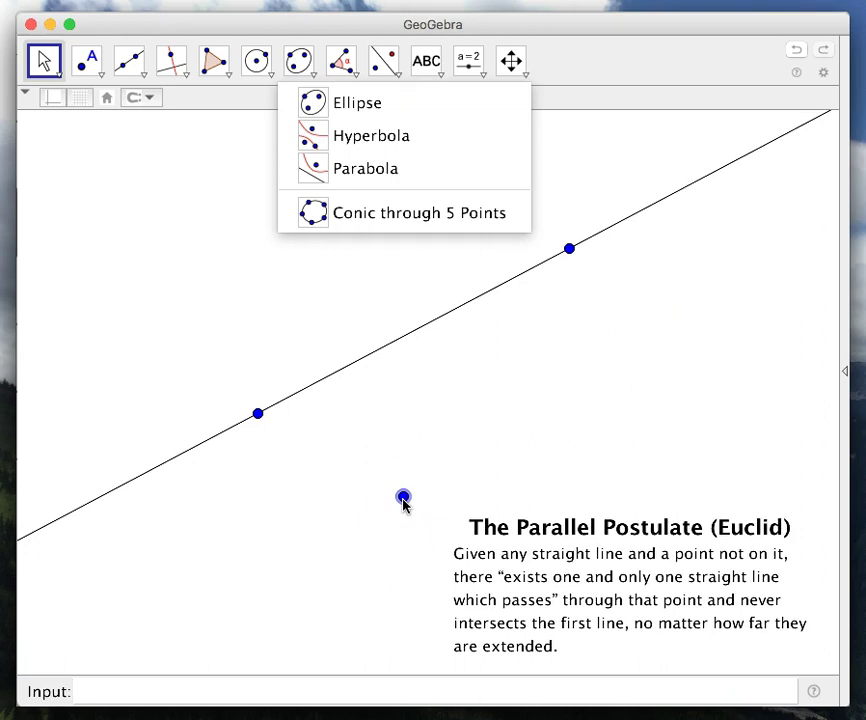
Step: Construct a line parallel to the existing line through the lower point
click(323, 395)
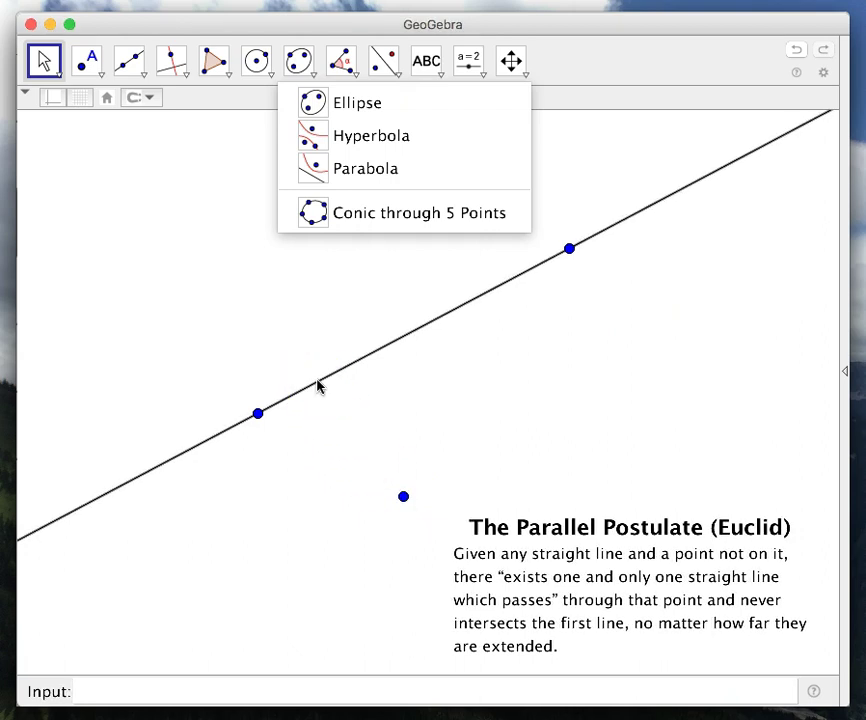
drag(213, 62, 226, 145)
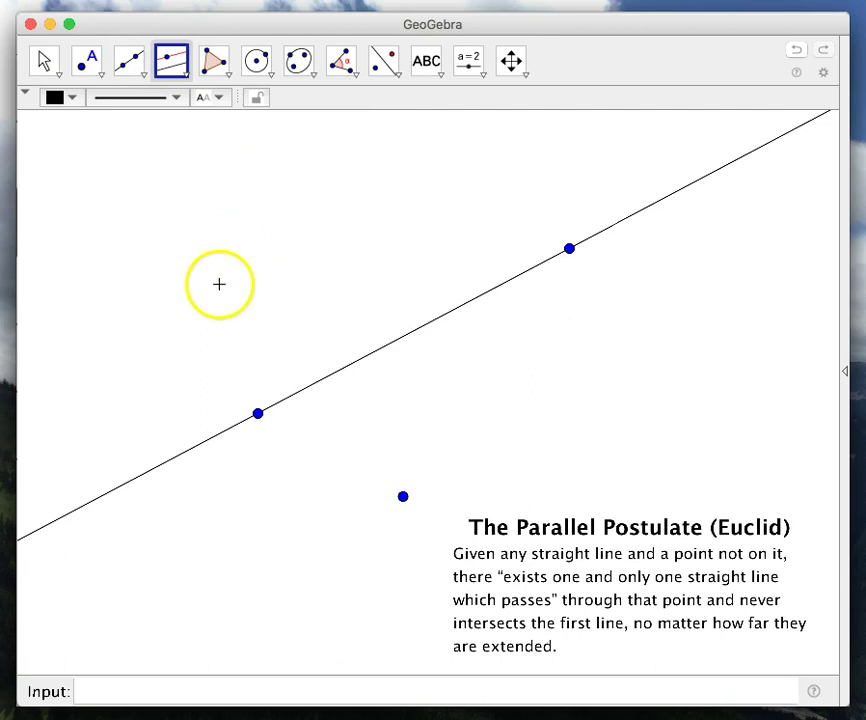
click(277, 405)
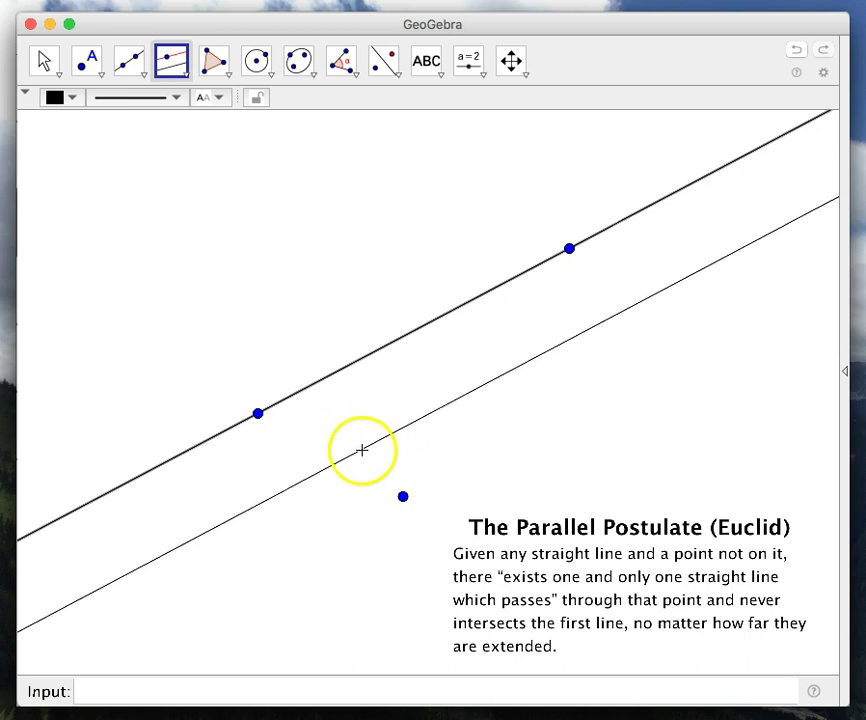
drag(364, 454, 431, 523)
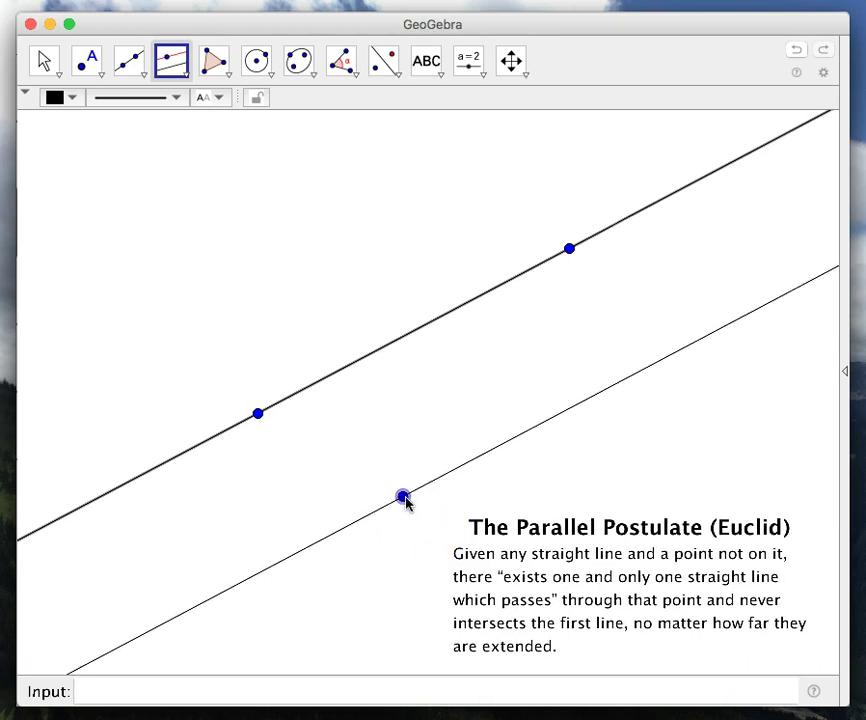
click(403, 497)
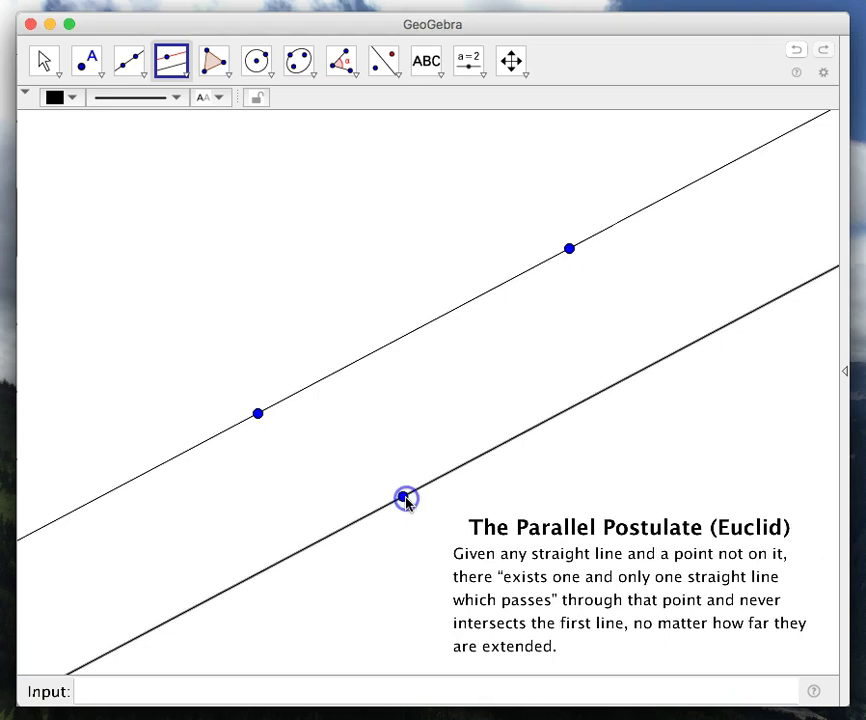
Step: With the Move tool, select the new lower parallel line and its point
click(43, 60)
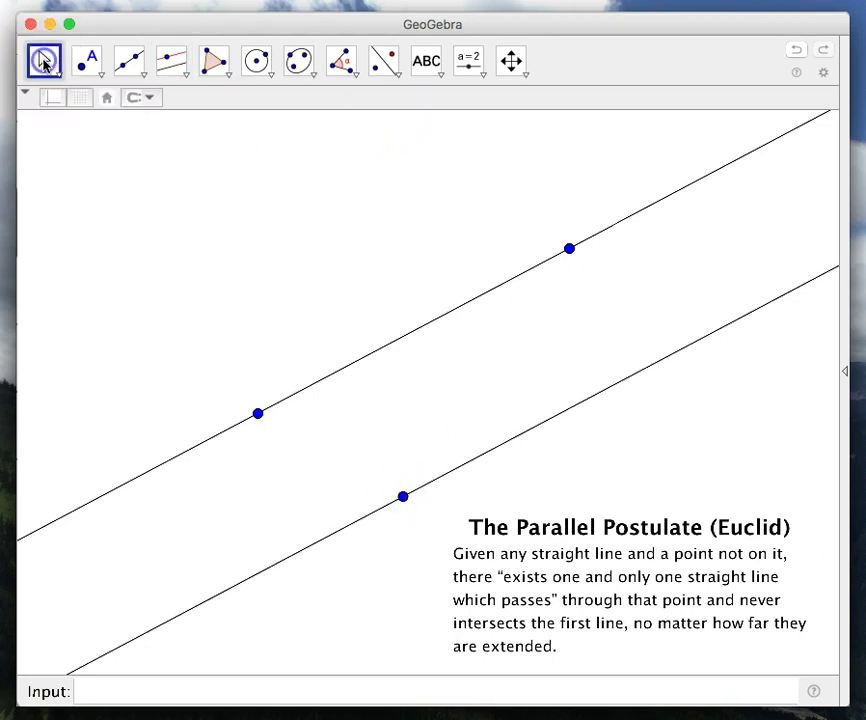
click(45, 63)
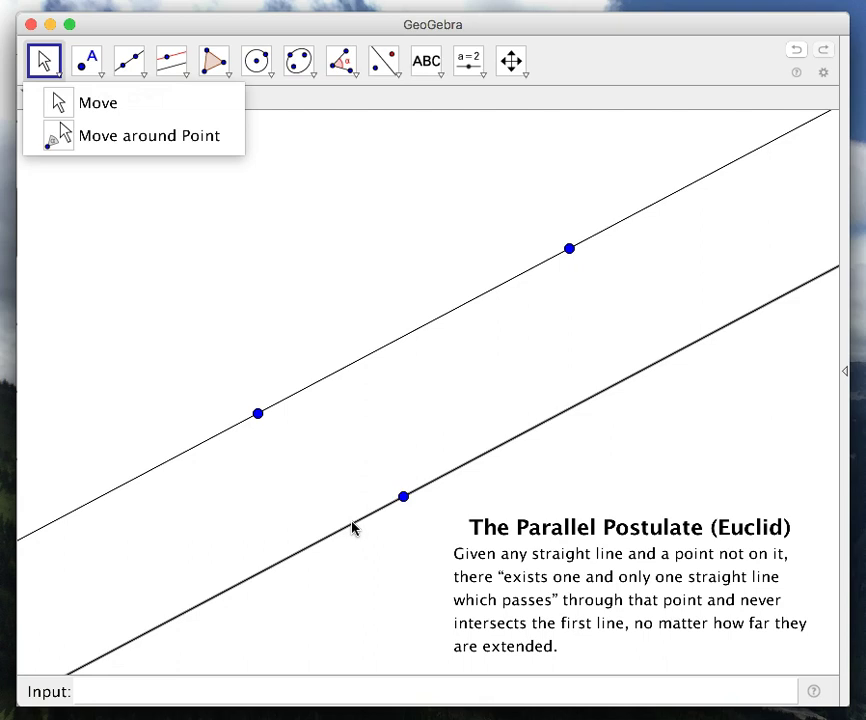
click(368, 516)
click(401, 499)
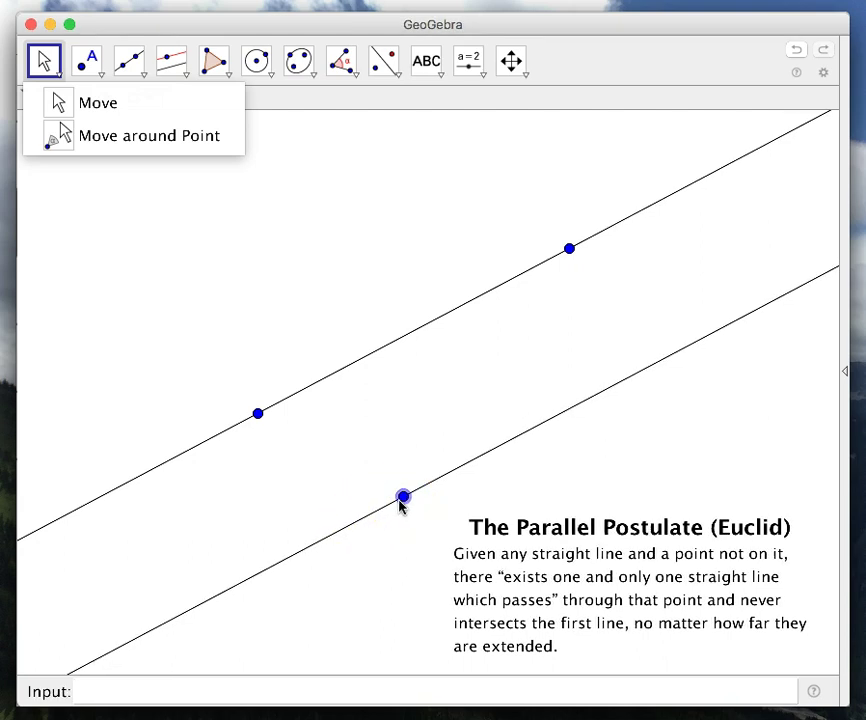
click(371, 516)
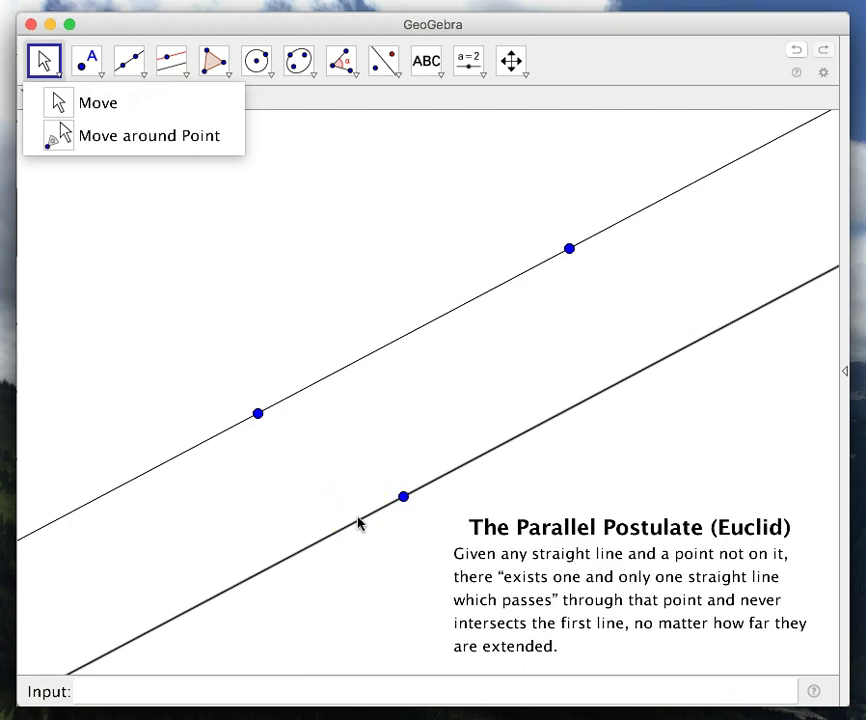
Step: Minimize GeoGebra so the Spherical Easel window shows
click(213, 60)
click(87, 60)
click(50, 24)
click(468, 202)
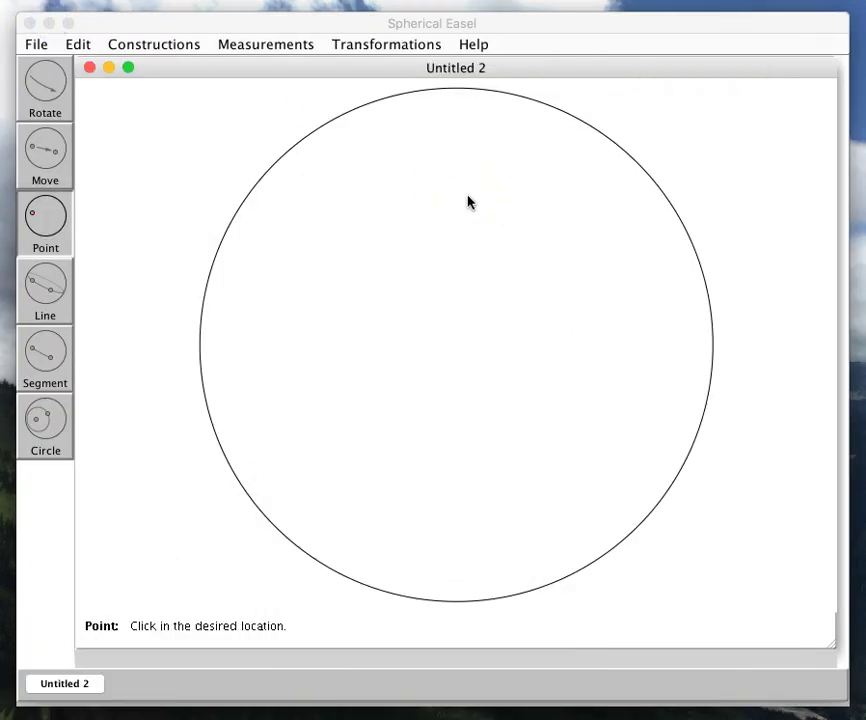
click(286, 23)
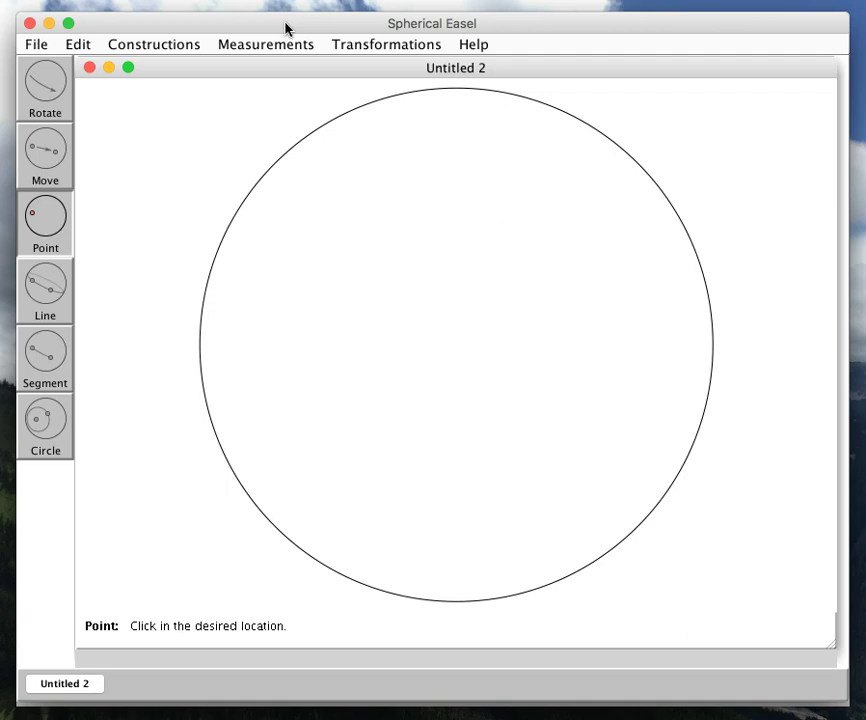
Step: Draw a great-circle line across the sphere with the Line tool
click(230, 117)
click(57, 298)
click(314, 337)
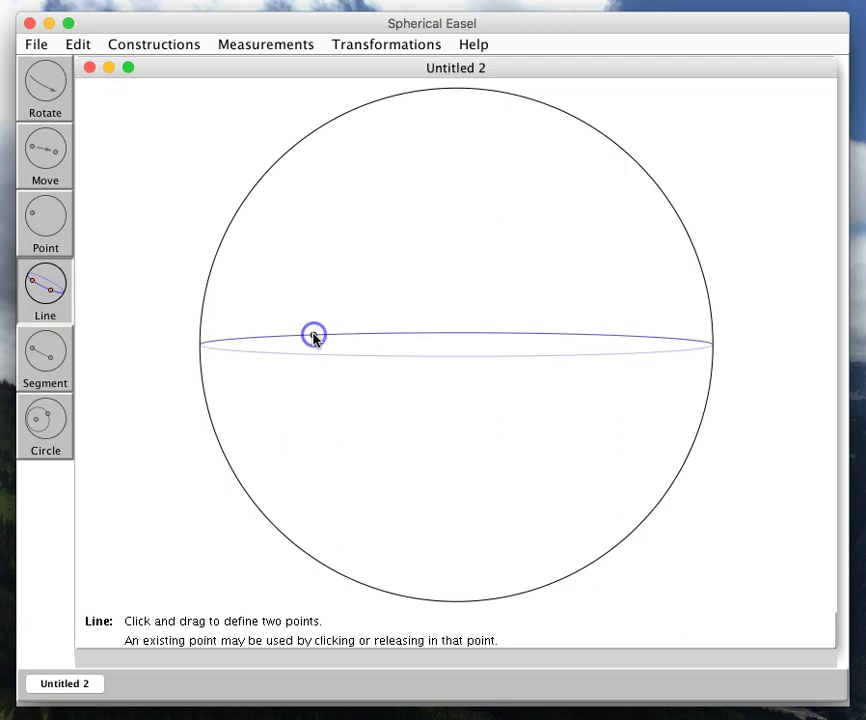
Step: Rotate the sphere so the great circle runs top to bottom, then place a point beside it
click(61, 98)
drag(477, 574, 327, 508)
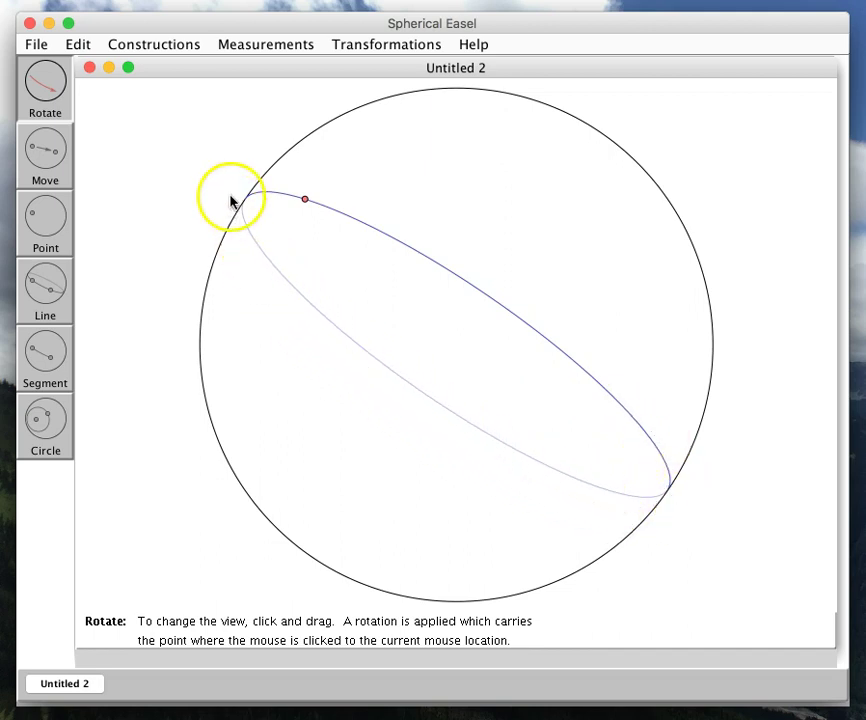
drag(317, 430, 419, 242)
drag(217, 339, 793, 363)
drag(211, 305, 574, 358)
drag(475, 231, 435, 338)
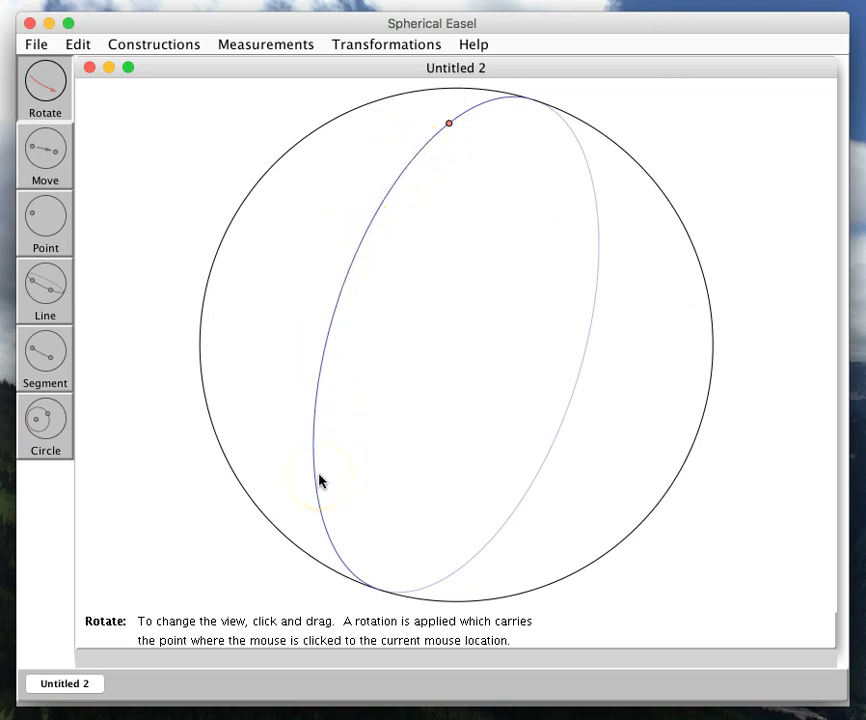
click(43, 215)
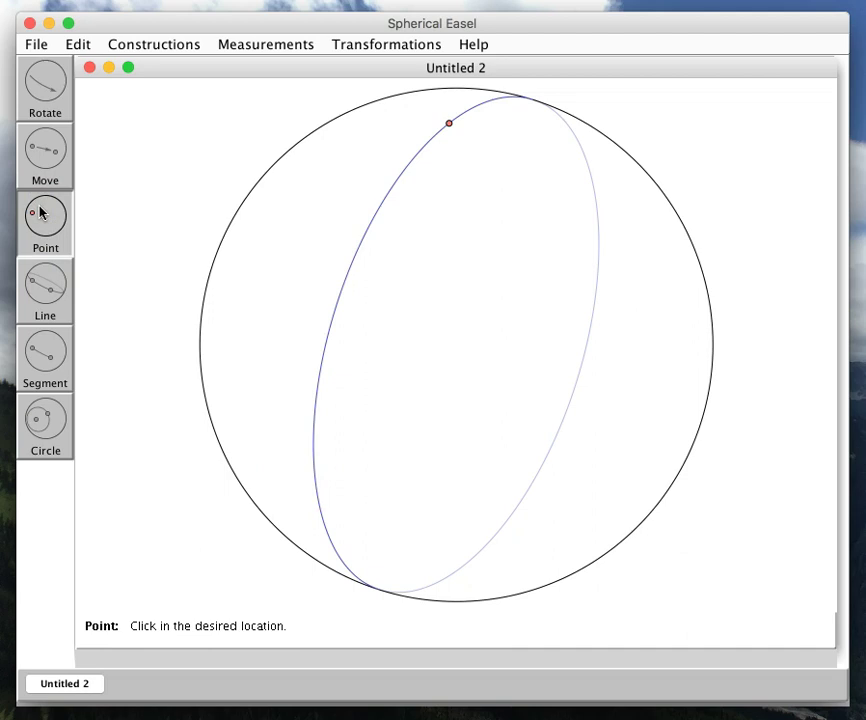
click(654, 306)
click(2, 380)
click(282, 558)
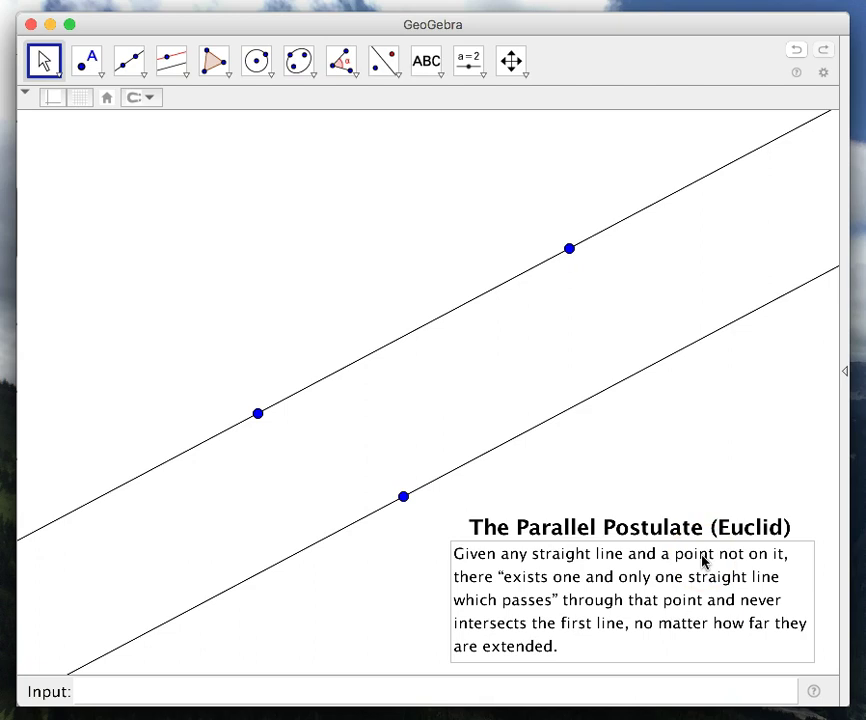
click(556, 580)
click(287, 104)
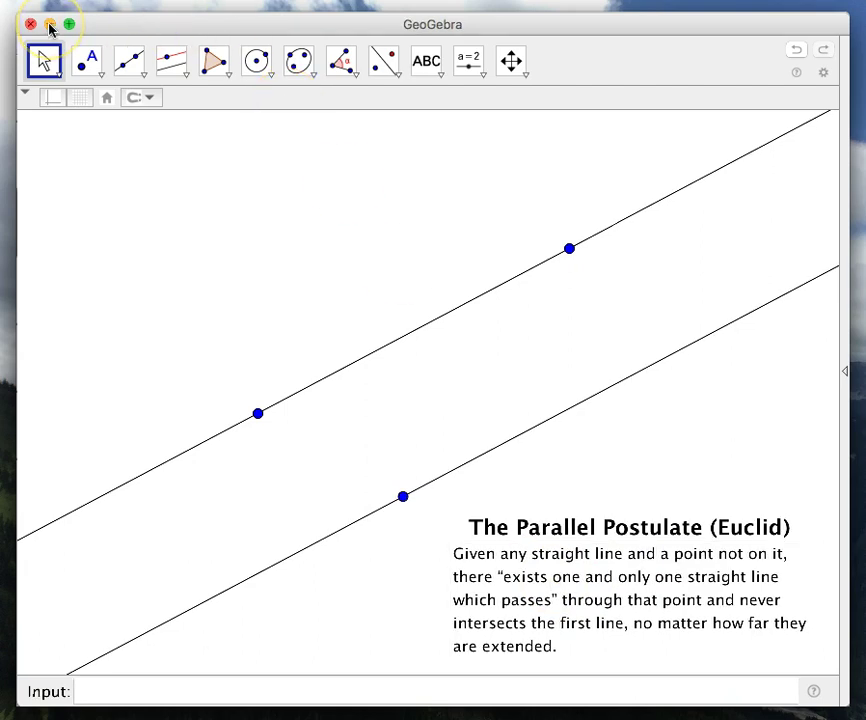
click(49, 24)
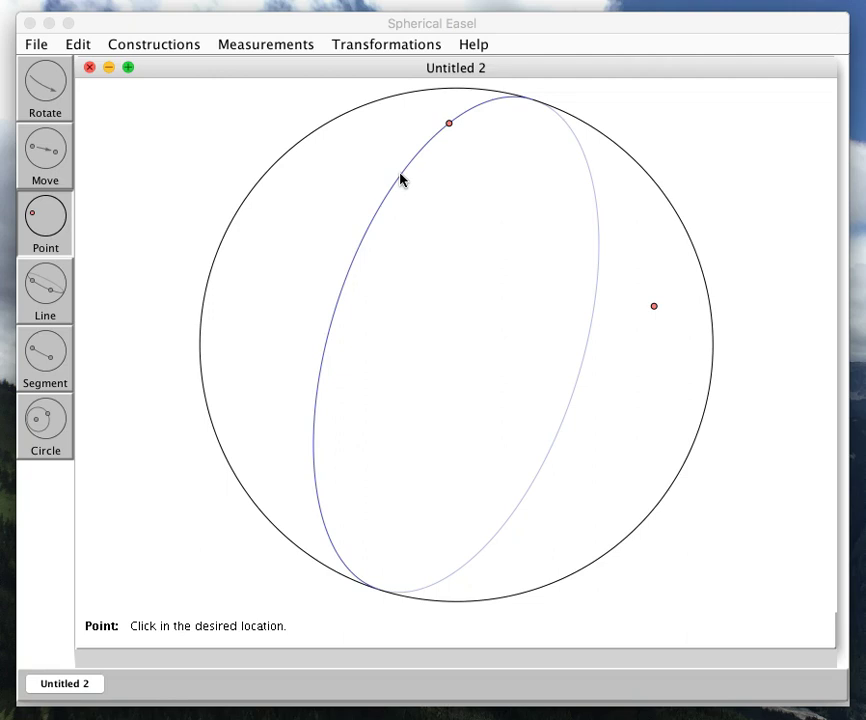
drag(464, 110, 448, 125)
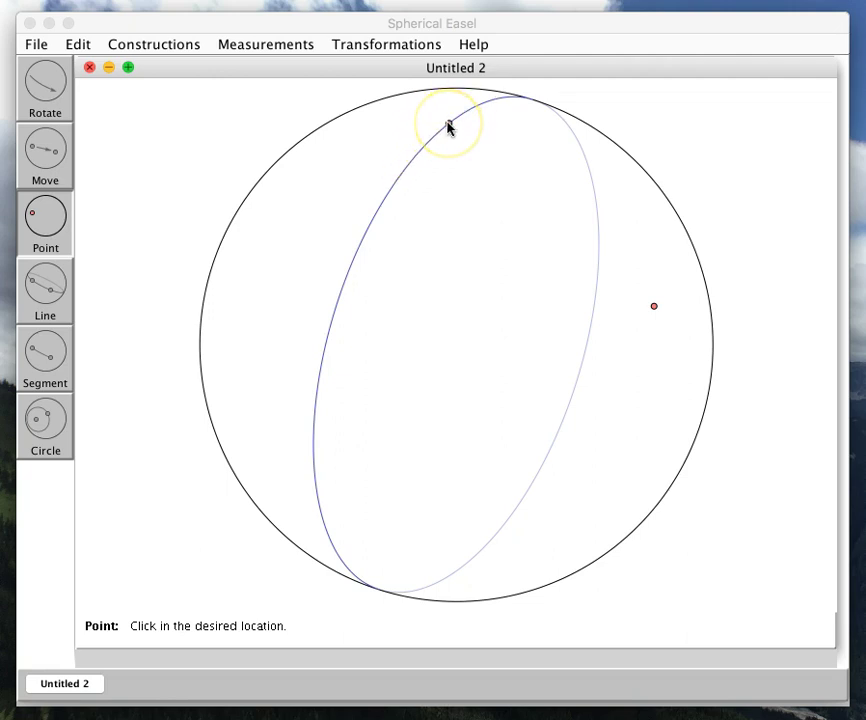
click(448, 125)
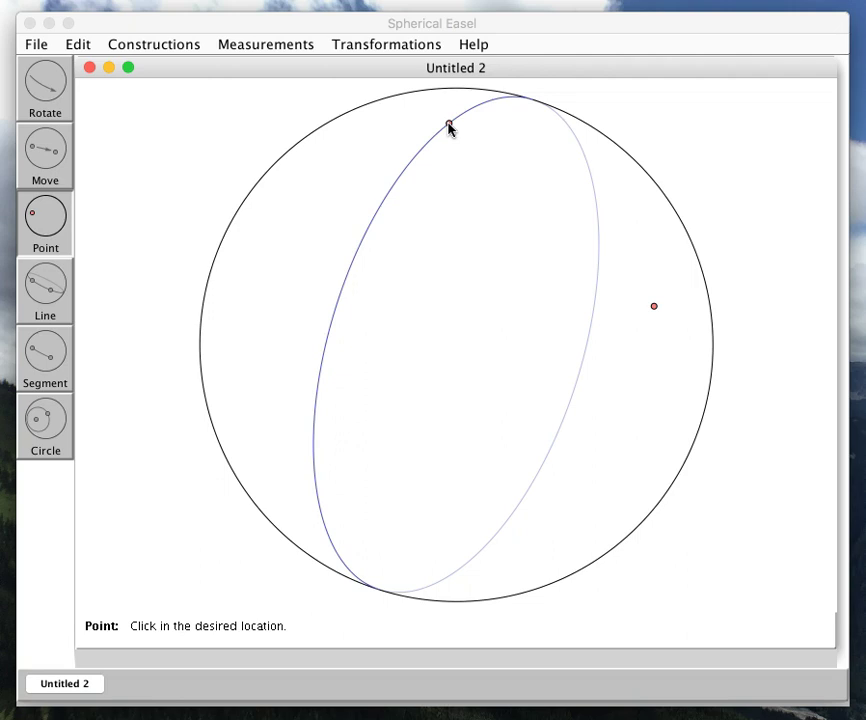
click(655, 308)
click(184, 147)
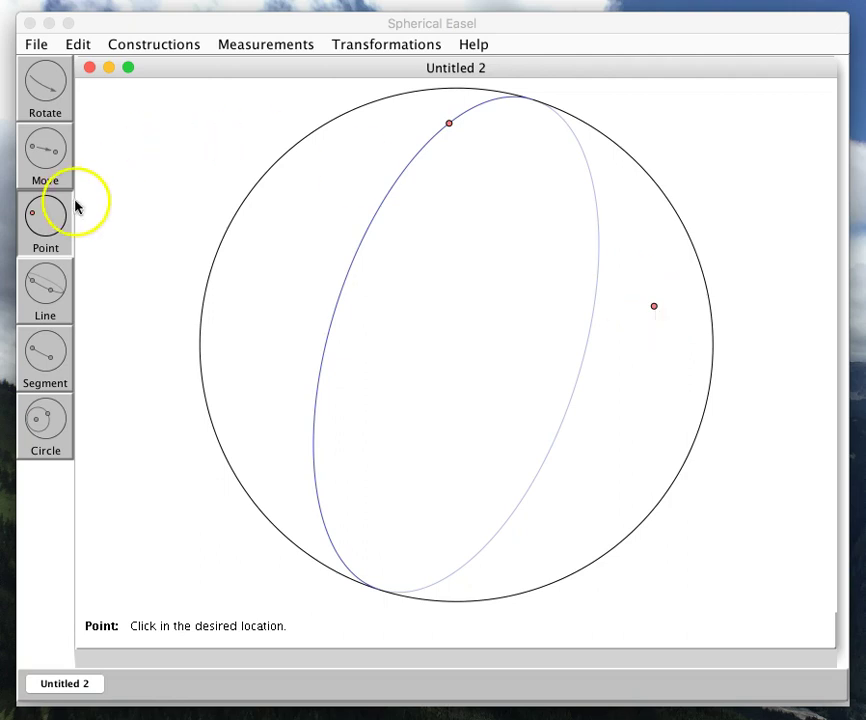
Step: Draw a second great circle through the outside point and rotate to show where both cross
click(44, 290)
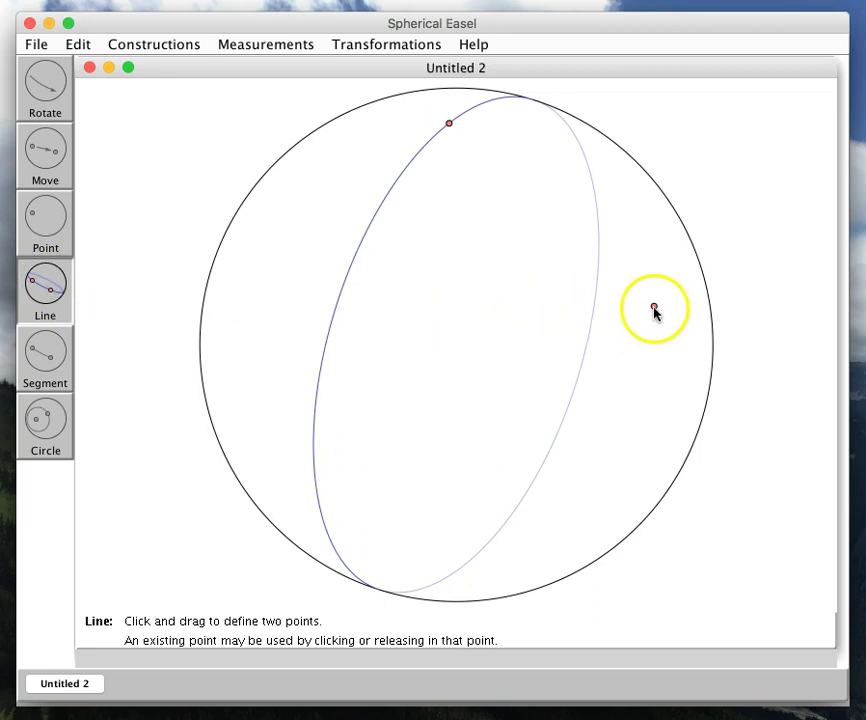
click(654, 309)
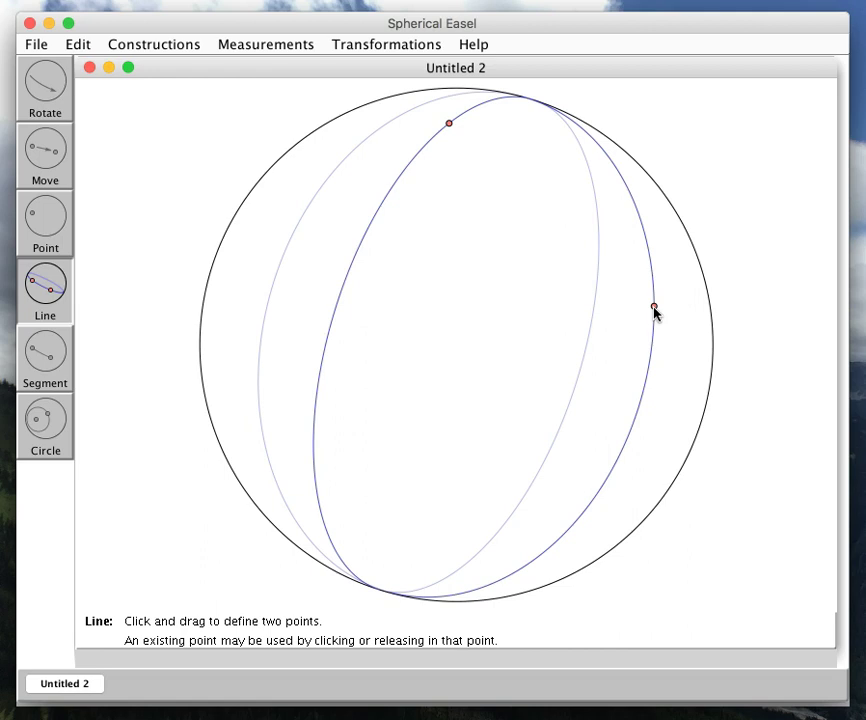
click(44, 84)
drag(494, 211, 395, 362)
drag(429, 263, 418, 424)
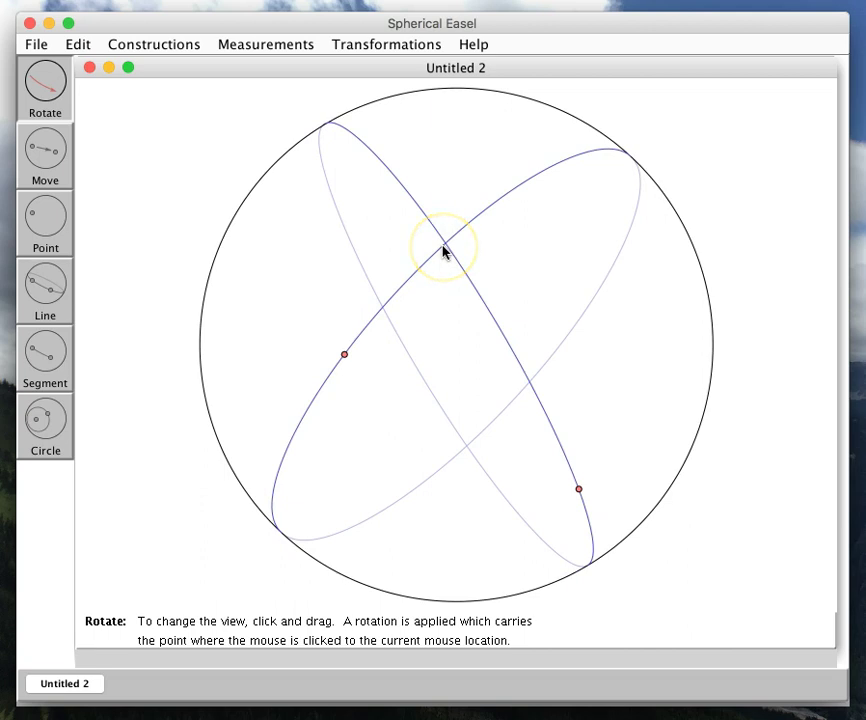
drag(472, 150, 419, 566)
Step: Rotate the sphere to view the two intersecting great circles from another angle
click(469, 171)
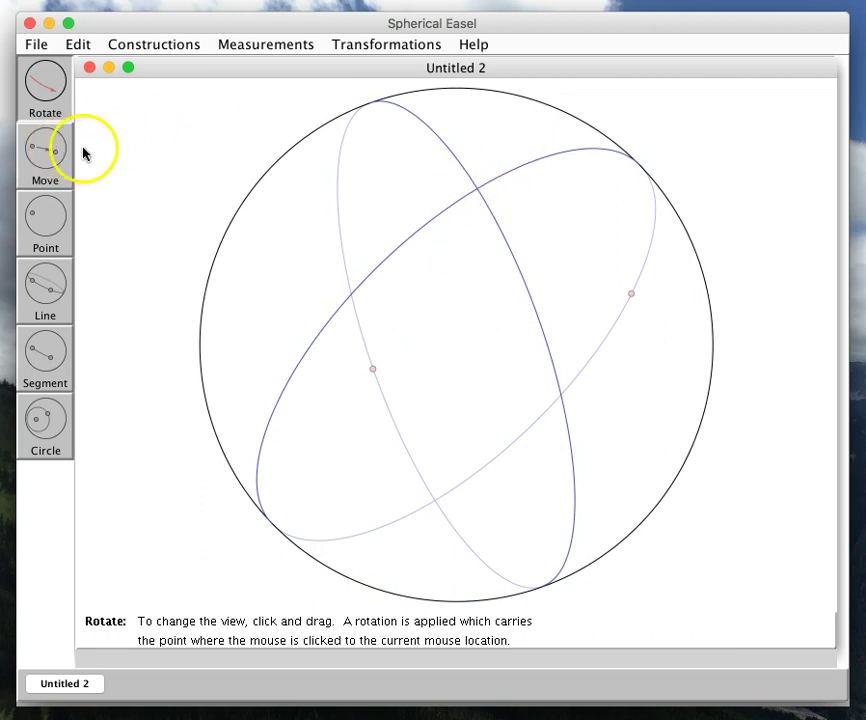
drag(406, 508, 531, 166)
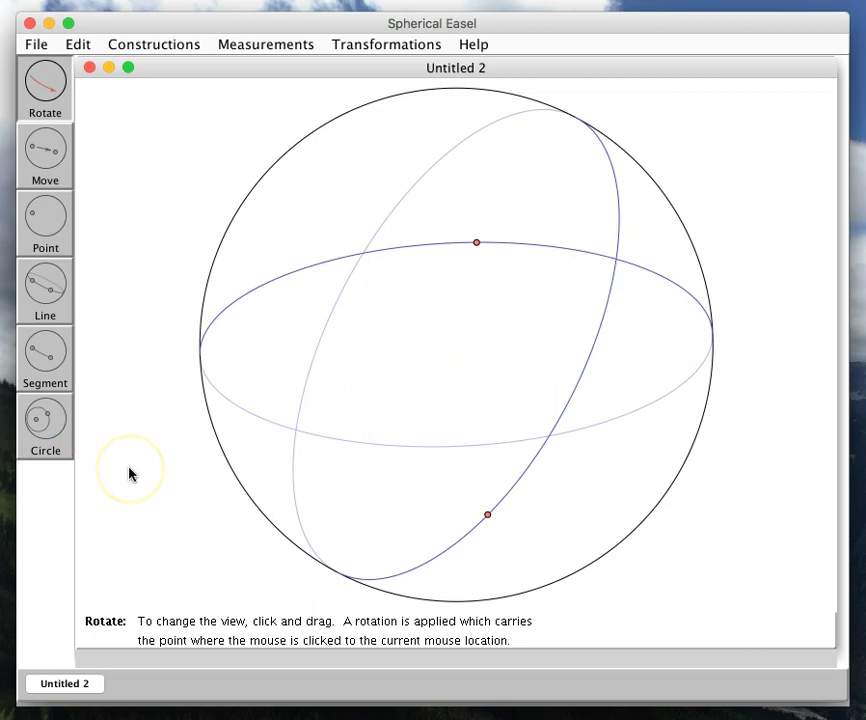
click(43, 416)
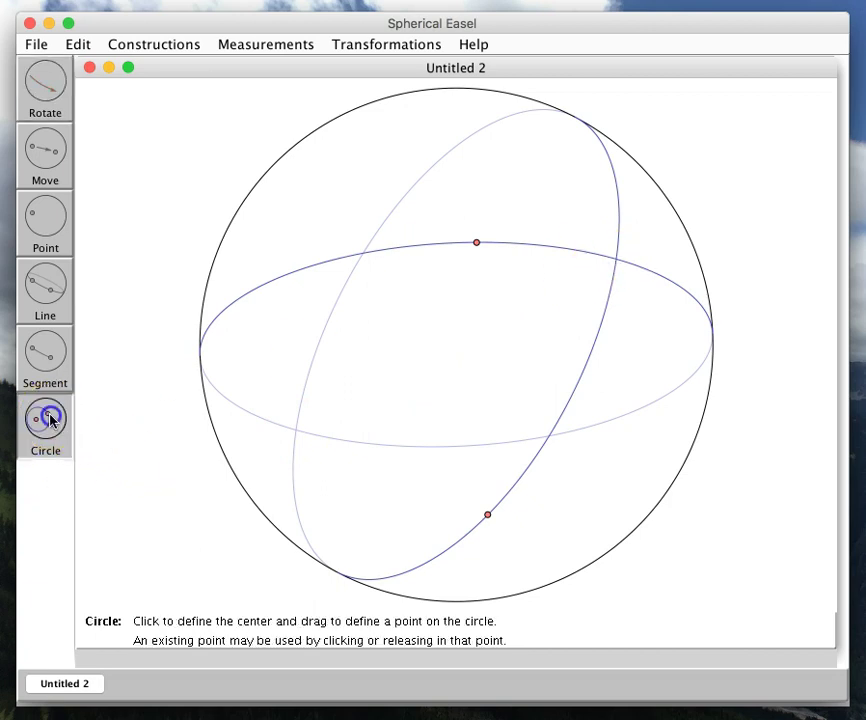
click(452, 516)
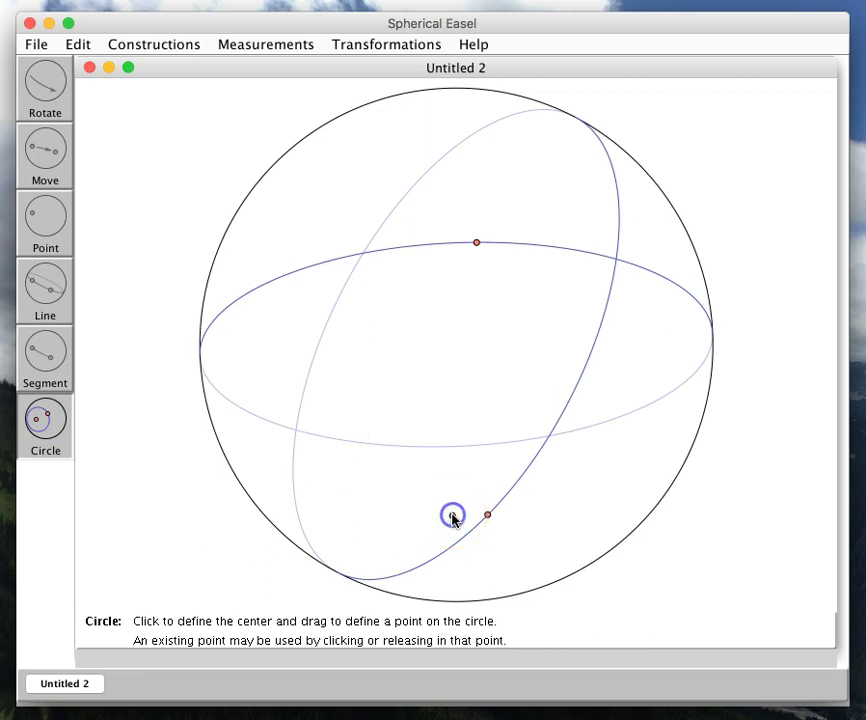
click(486, 382)
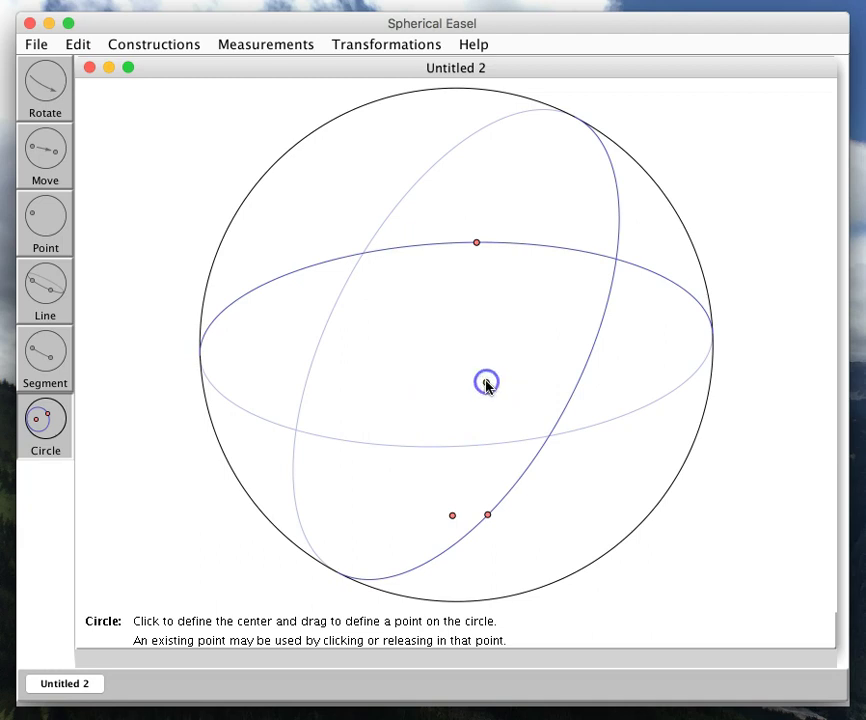
click(582, 469)
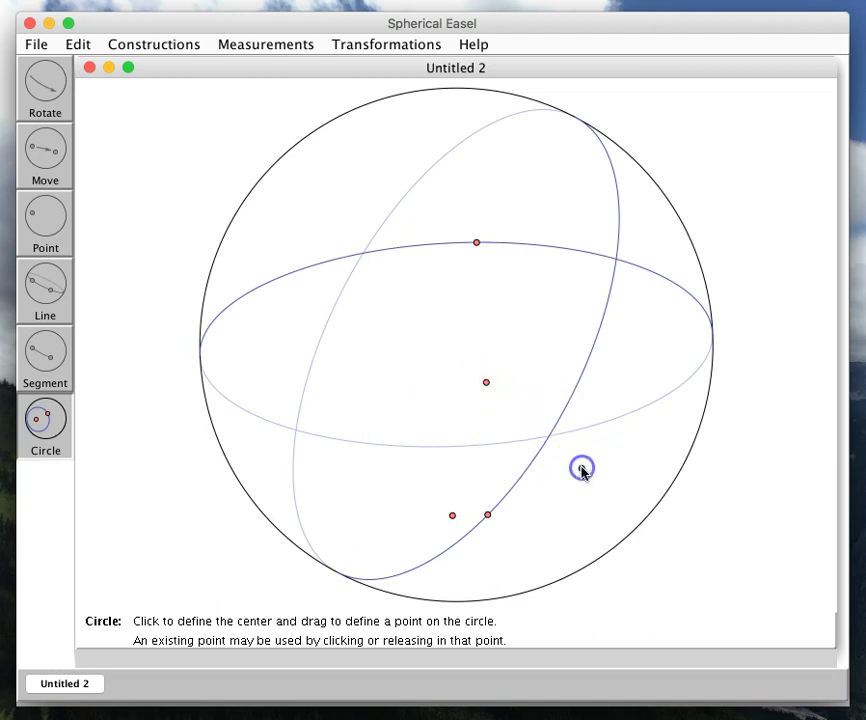
click(452, 516)
click(553, 557)
click(535, 536)
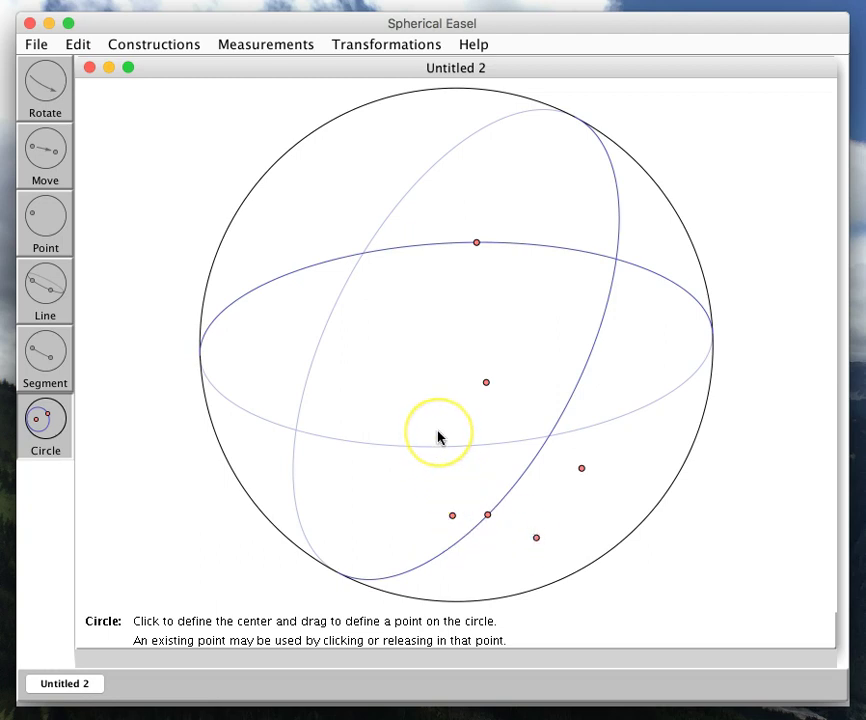
click(79, 44)
click(86, 70)
click(78, 44)
click(78, 71)
click(75, 40)
click(83, 72)
click(78, 44)
click(80, 70)
click(78, 44)
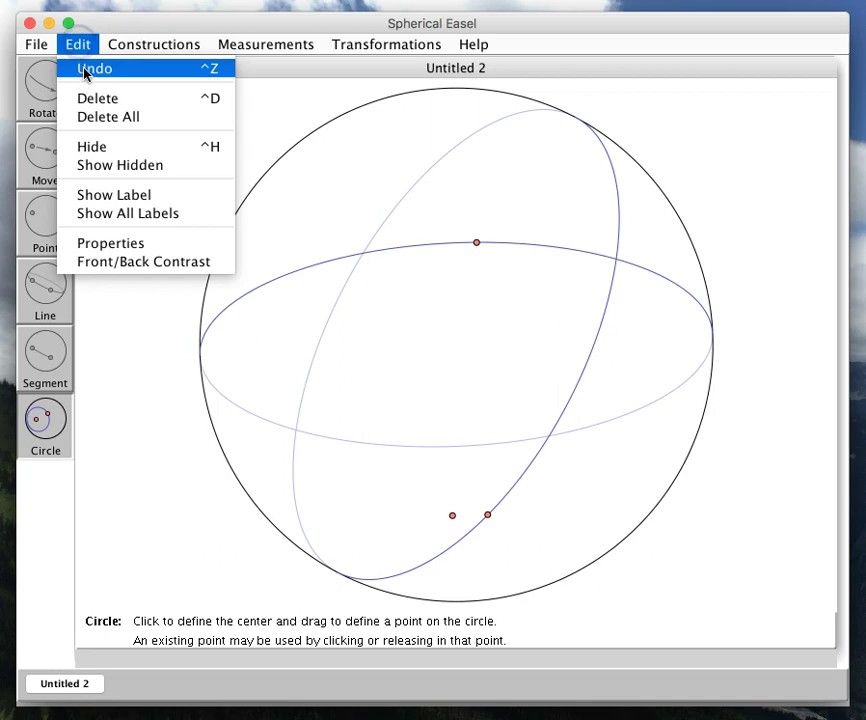
click(85, 70)
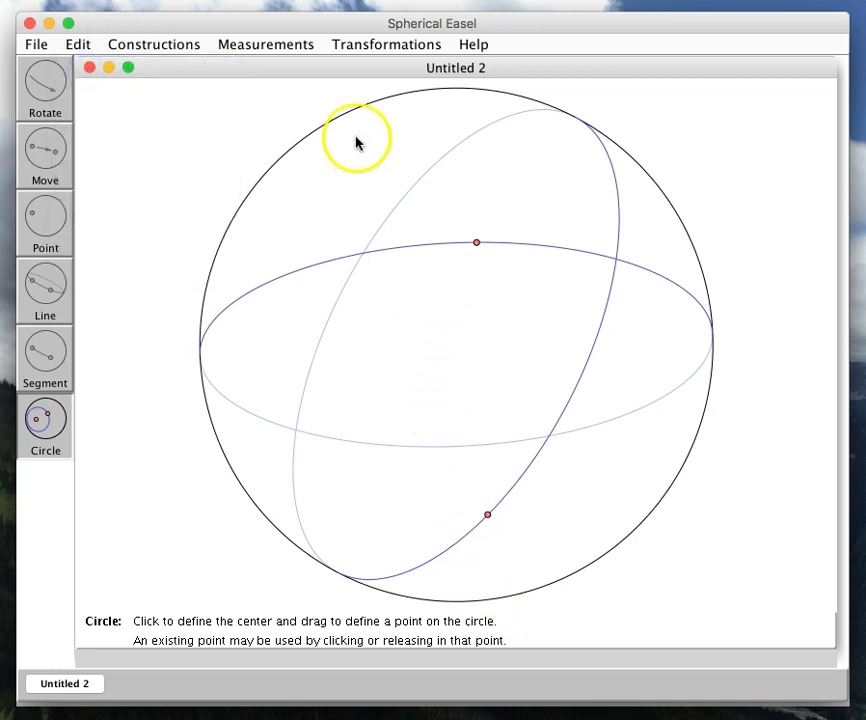
Step: Rotate the sphere and draw a small circle near its top with the Circle tool
click(46, 97)
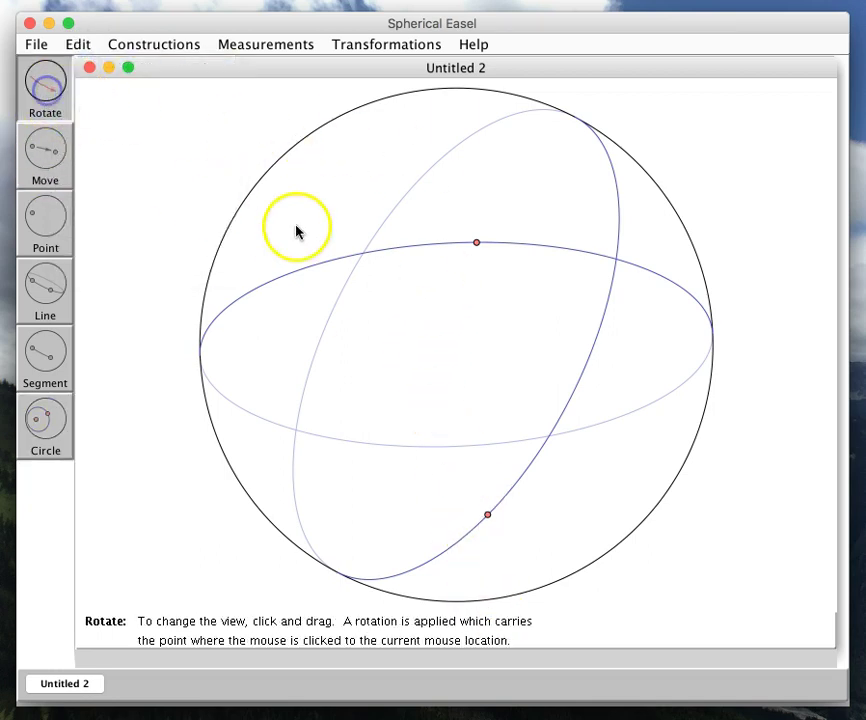
drag(311, 222, 363, 313)
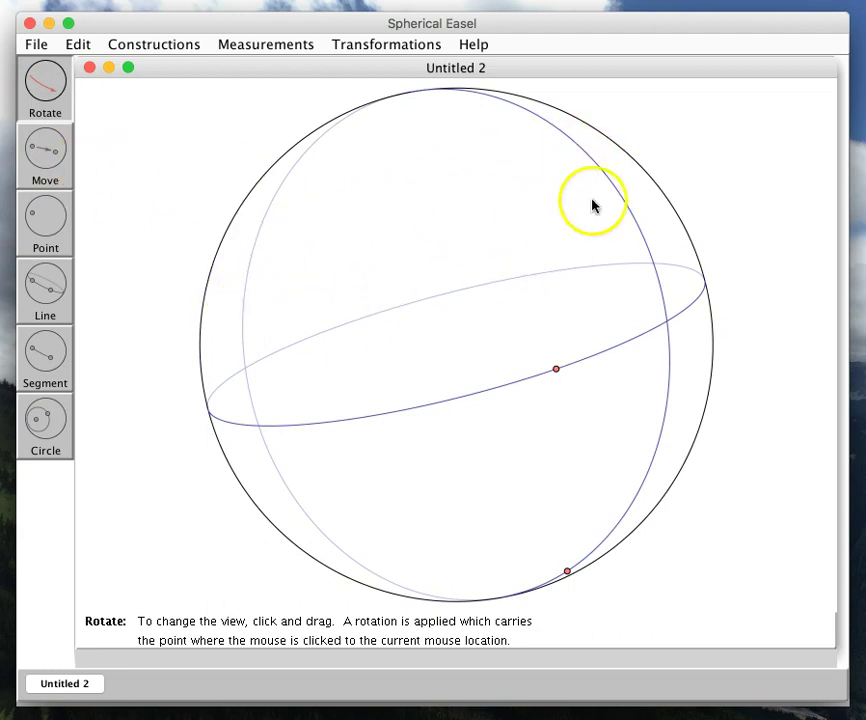
click(44, 424)
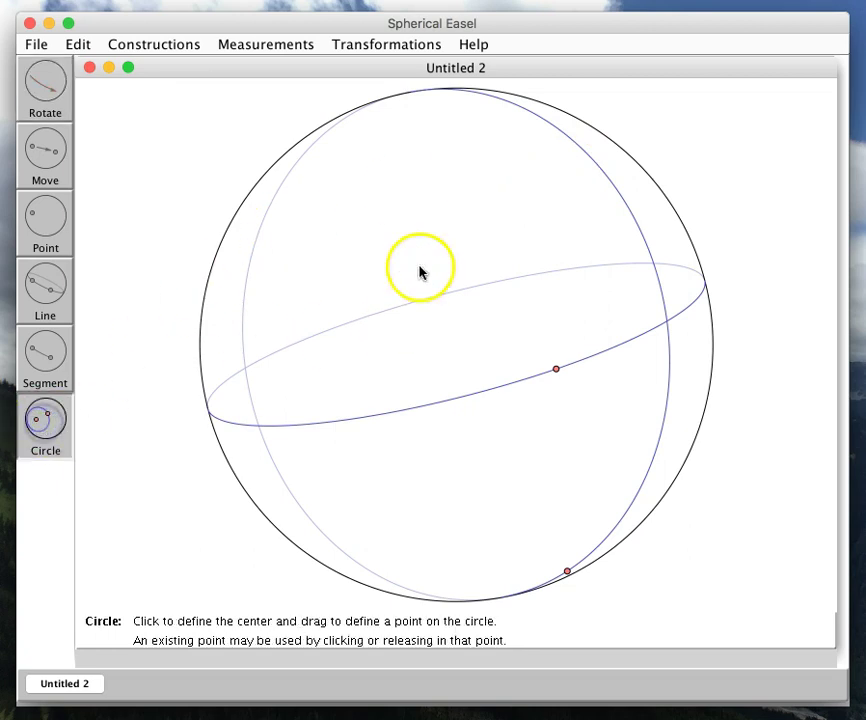
drag(423, 205, 441, 273)
Step: Resize the small circle and drag its centre to the top so it forms a latitude
click(47, 148)
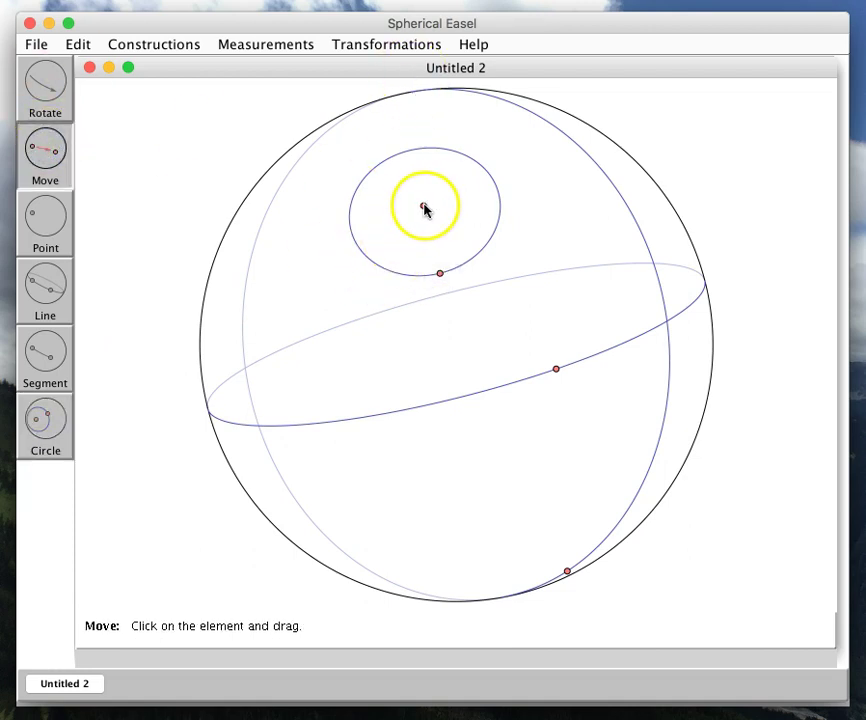
drag(423, 205, 412, 184)
drag(438, 273, 435, 228)
drag(412, 186, 414, 179)
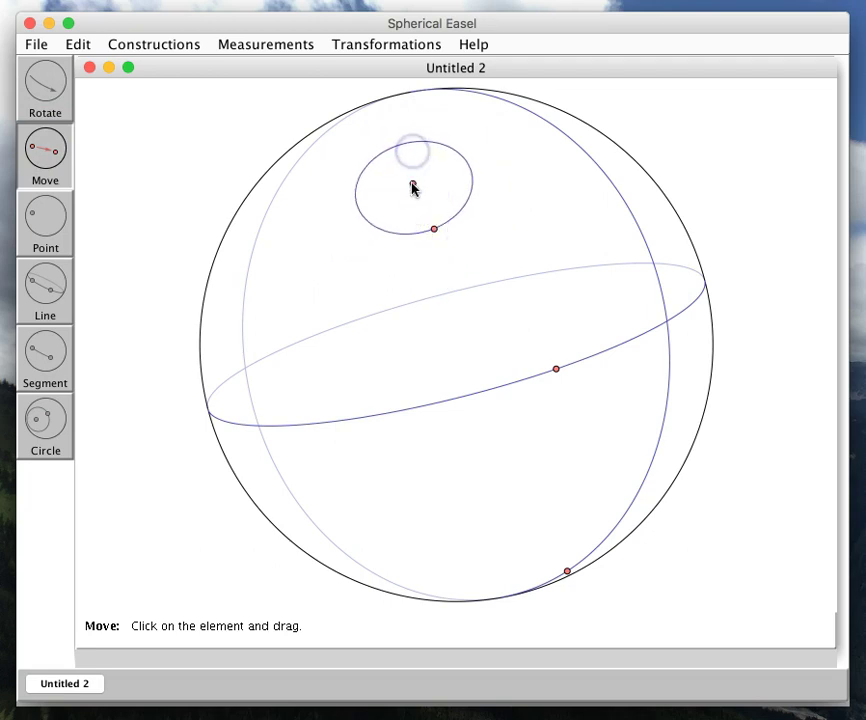
click(412, 186)
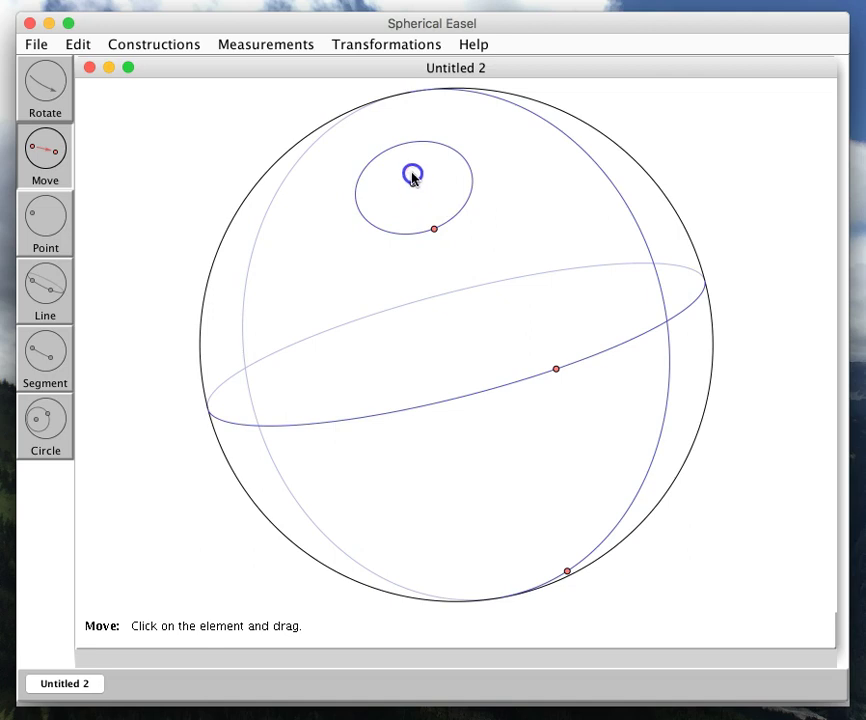
click(54, 168)
drag(388, 230, 396, 97)
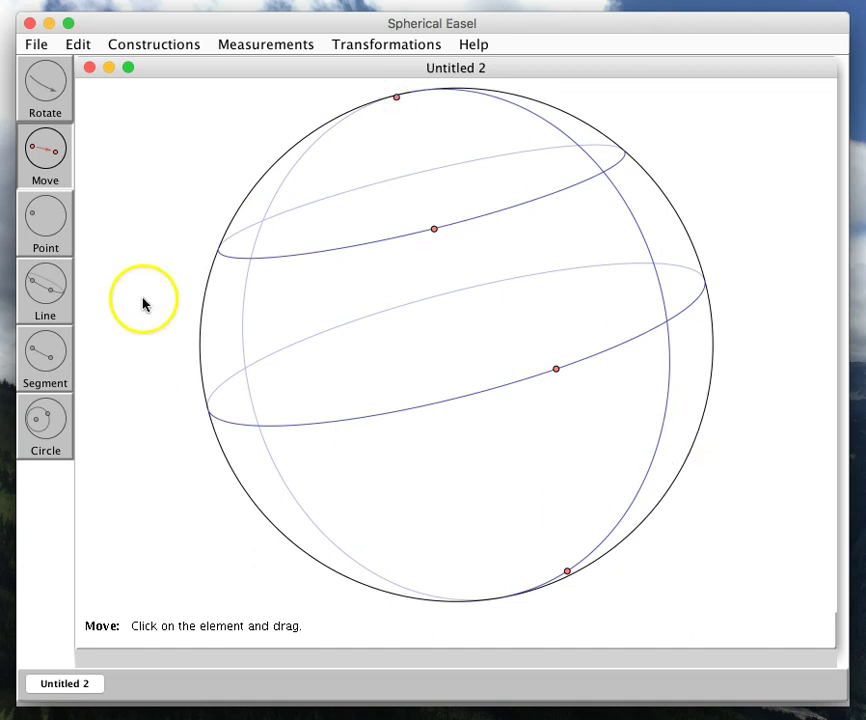
Step: Rotate the sphere until the small and great circles look nearly horizontal, then place a point on the upper circle
click(48, 88)
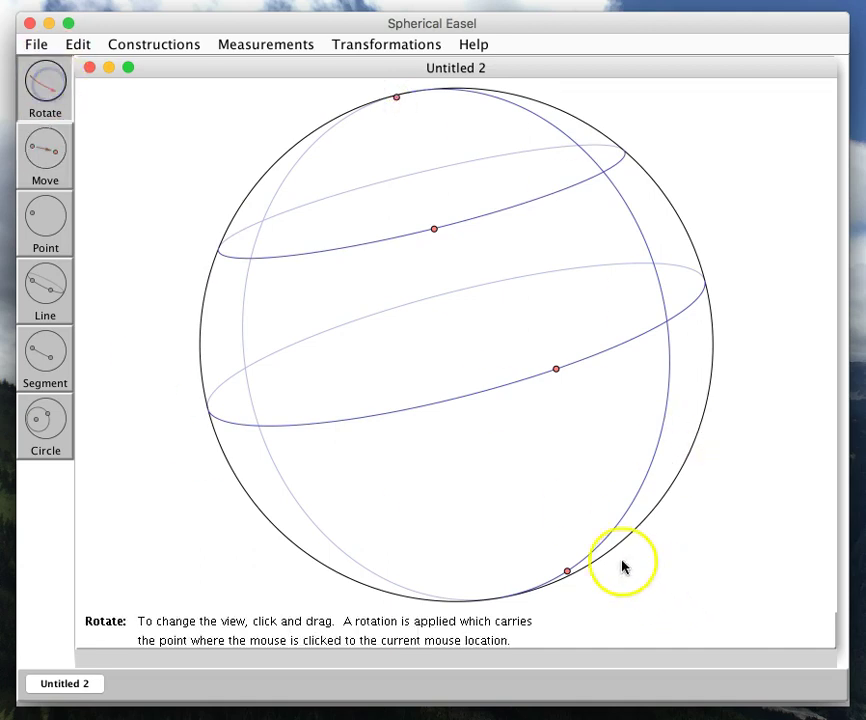
drag(561, 556, 402, 490)
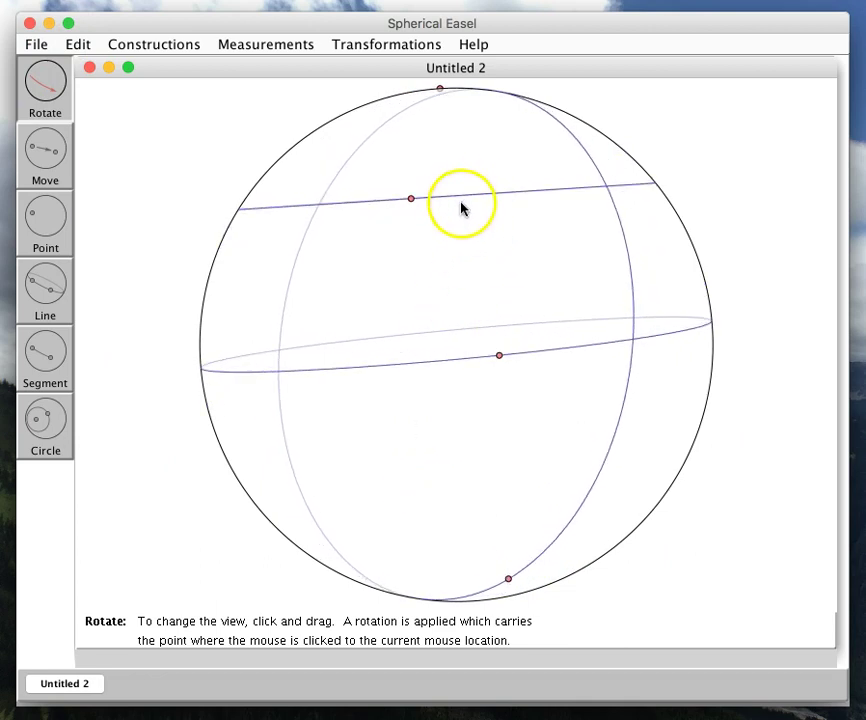
drag(460, 208, 460, 216)
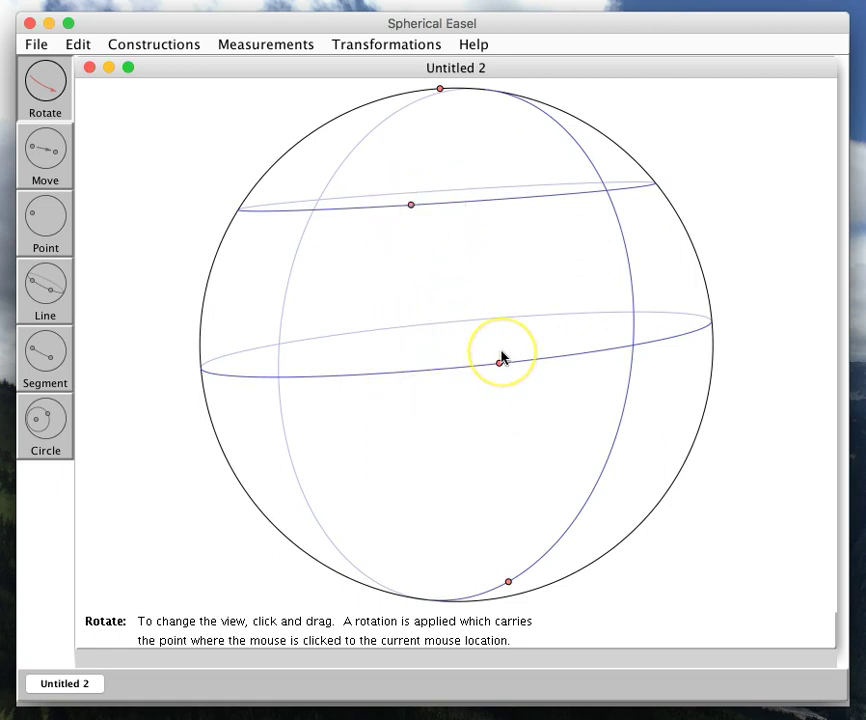
click(473, 229)
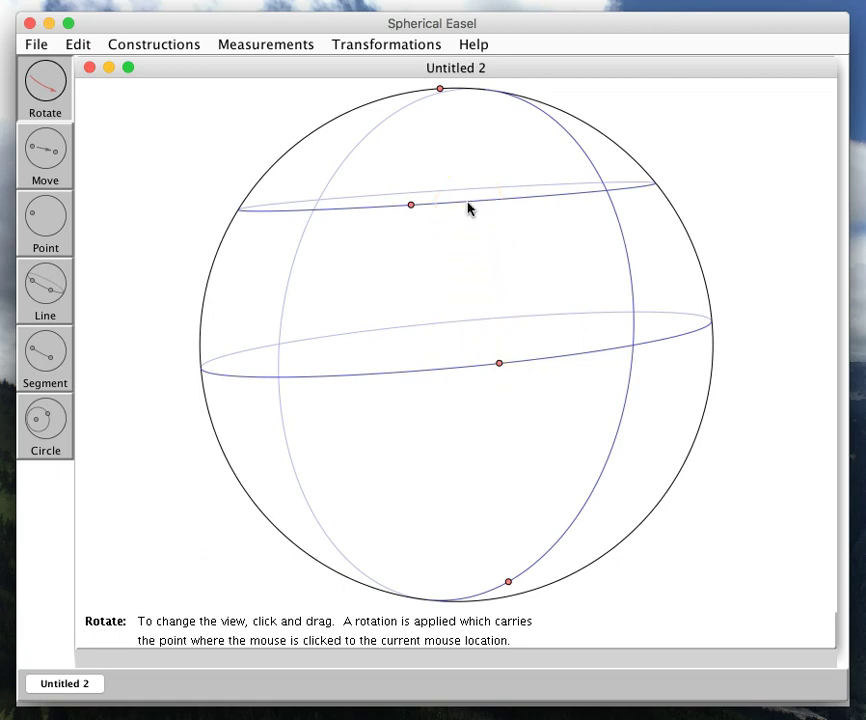
click(45, 214)
click(411, 206)
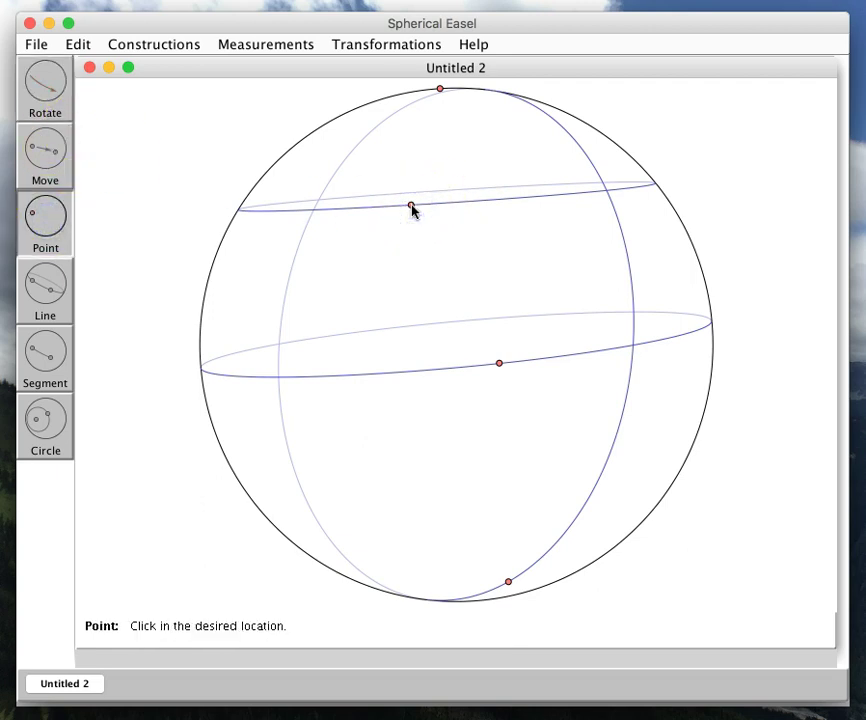
click(25, 302)
drag(409, 205, 571, 243)
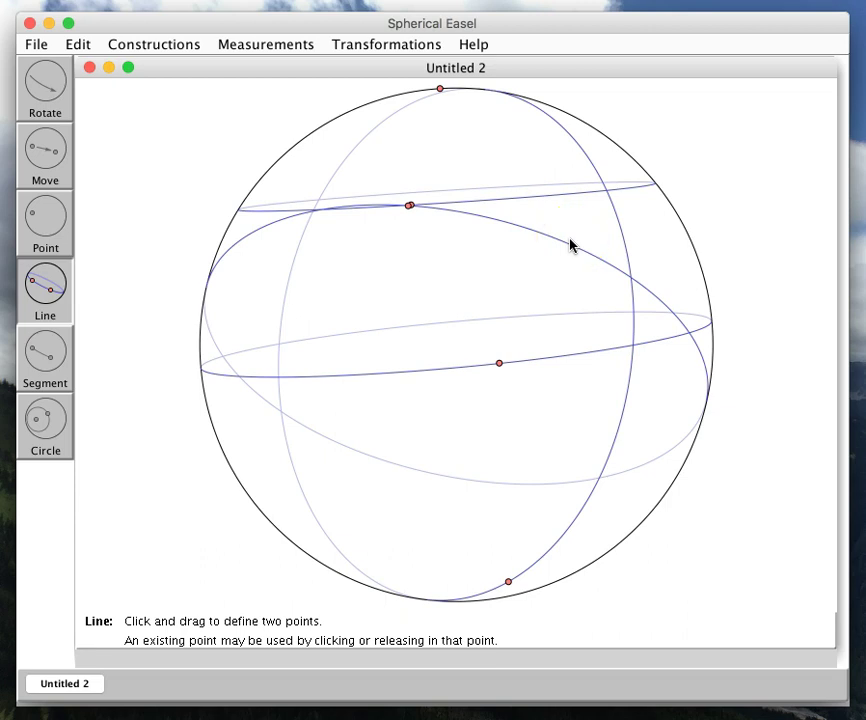
click(76, 45)
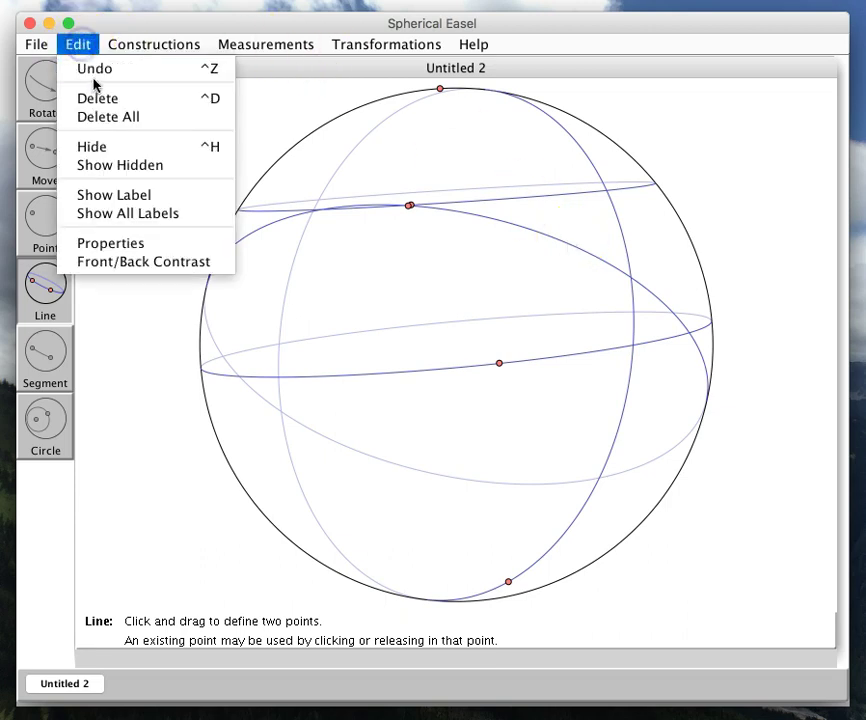
click(96, 71)
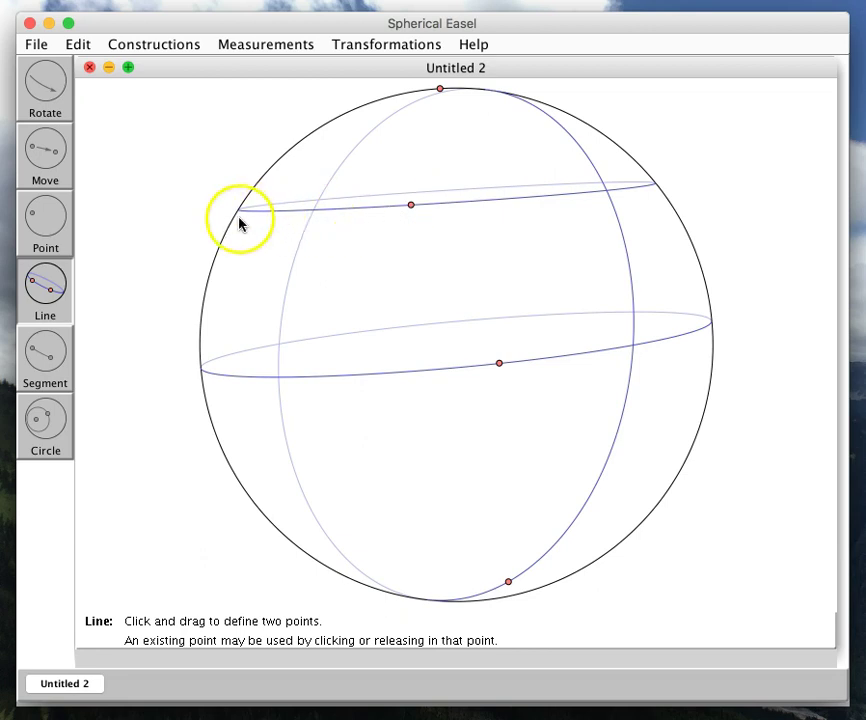